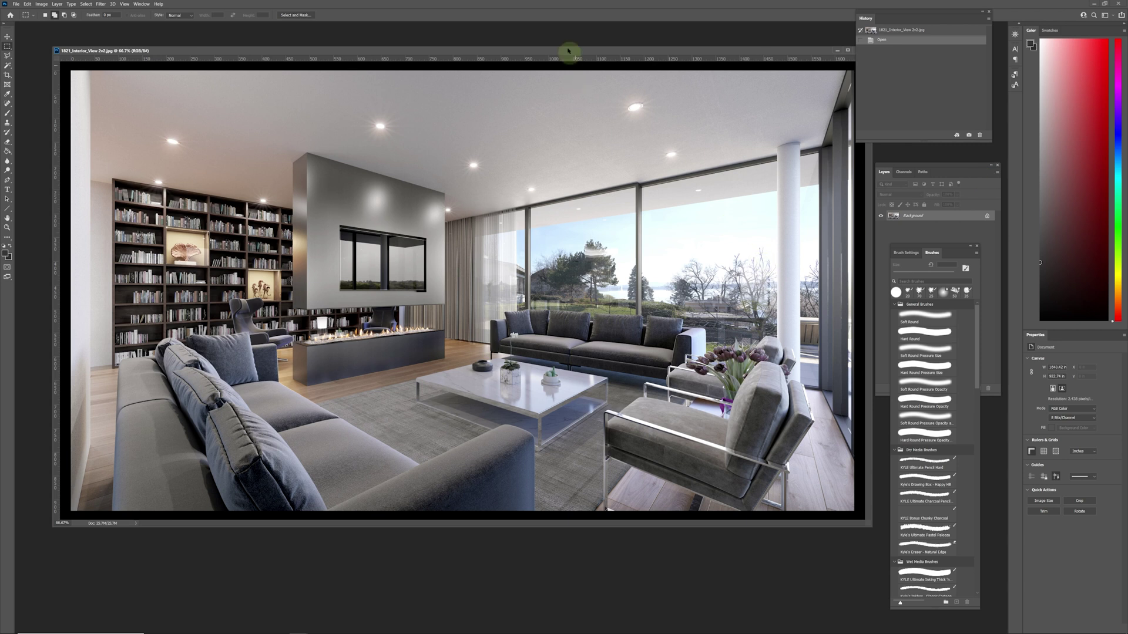
Reposition and enlarge the interior photo's window in Photoshop, then switch to the empty 3ds Max scene
{"action": "left_click_drag", "start_coordinate": [567, 54], "coordinate": [555, 54]}
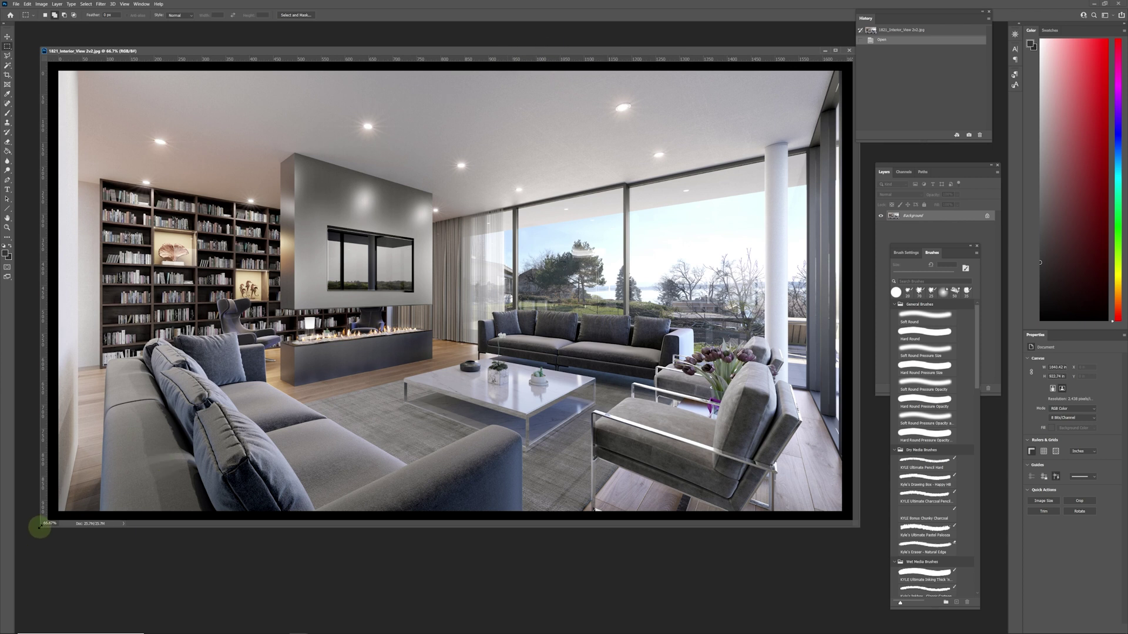
{"action": "left_click_drag", "start_coordinate": [40, 527], "coordinate": [32, 544]}
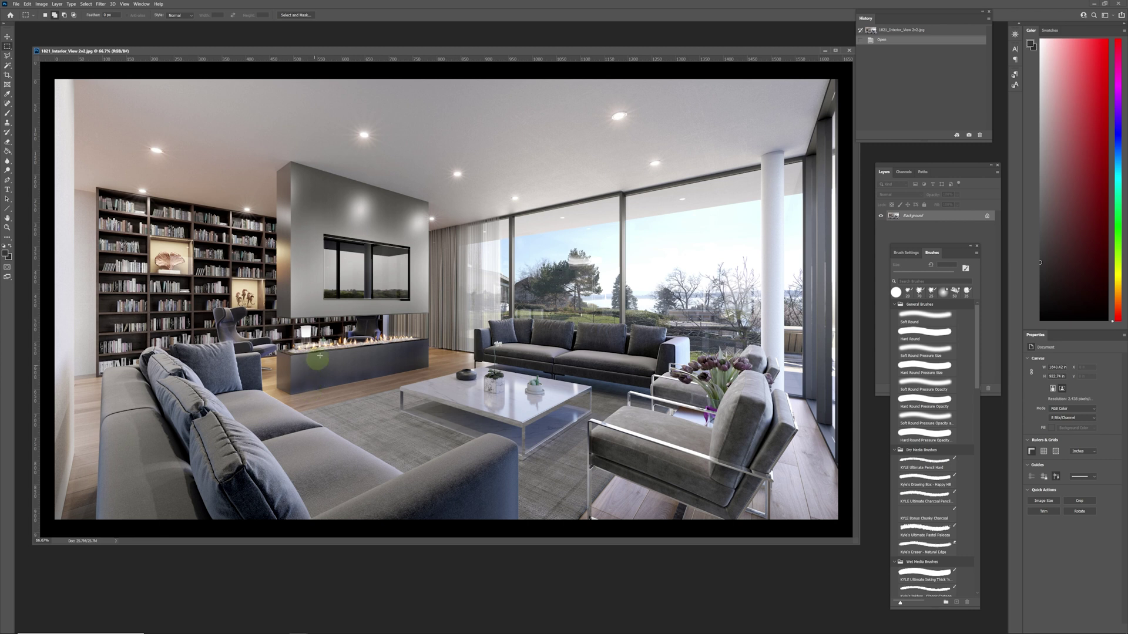
{"action": "left_click", "coordinate": [1094, 4]}
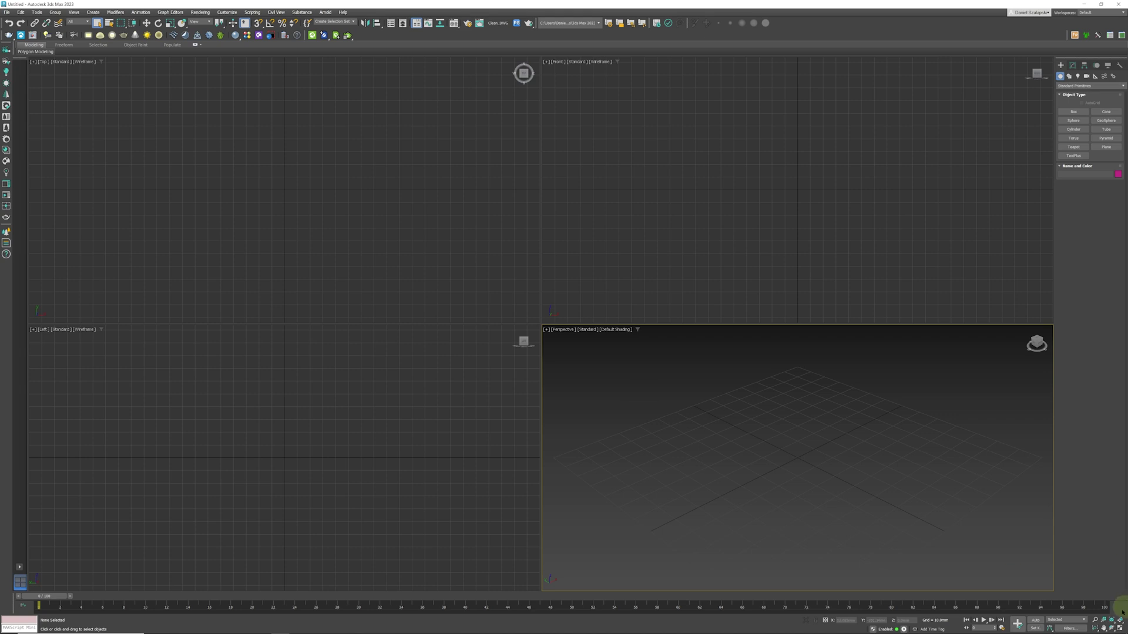
Maximize the Perspective viewport and set its background source to Use Files
{"action": "left_click", "coordinate": [1120, 628]}
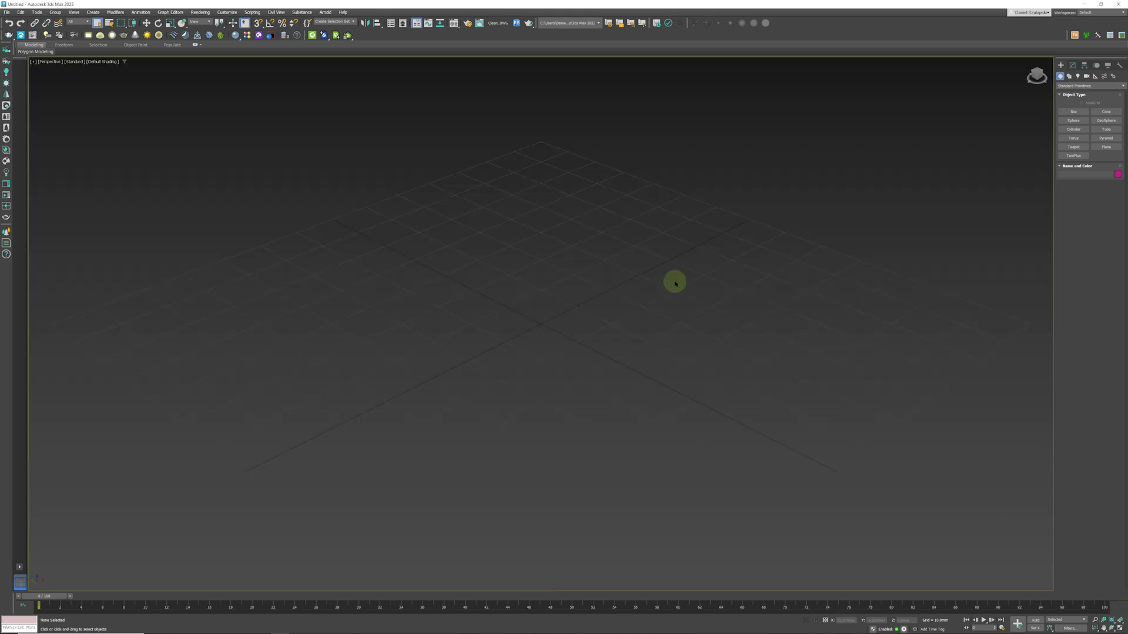
{"action": "scroll", "coordinate": [595, 407], "scroll_direction": "down", "scroll_amount": 10}
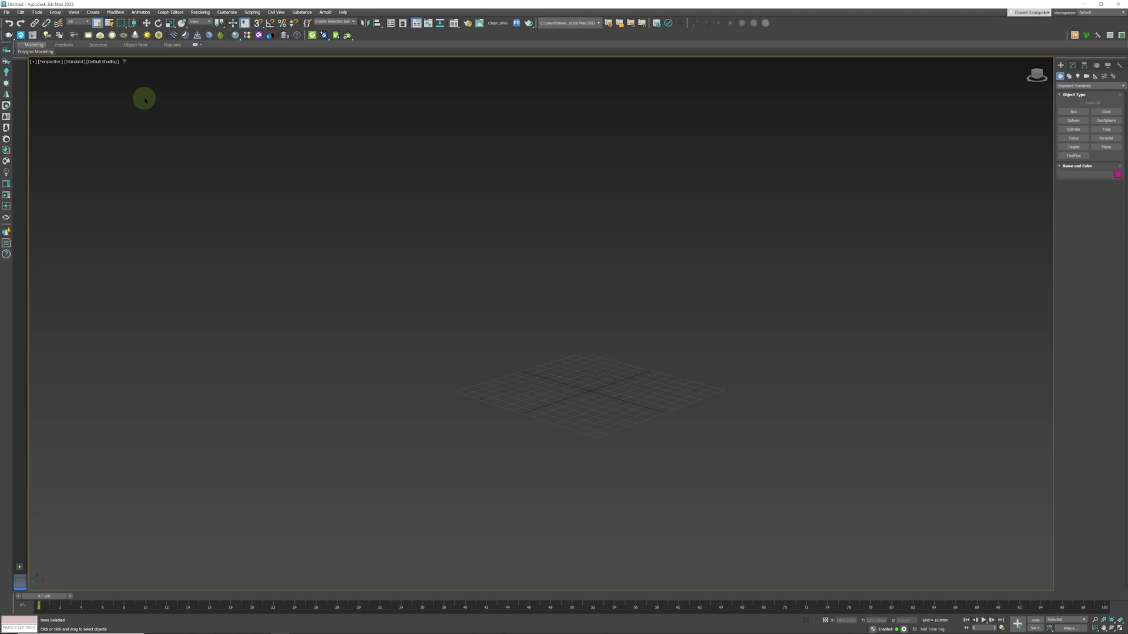
{"action": "left_click", "coordinate": [73, 12]}
{"action": "mouse_move", "coordinate": [179, 162]}
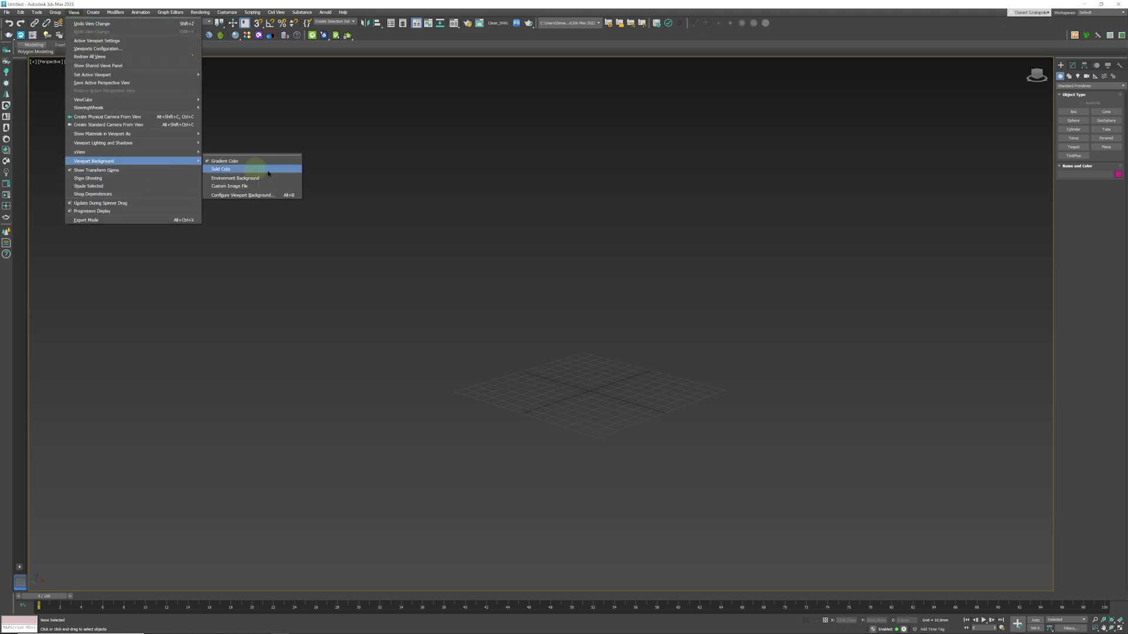
{"action": "left_click", "coordinate": [259, 196]}
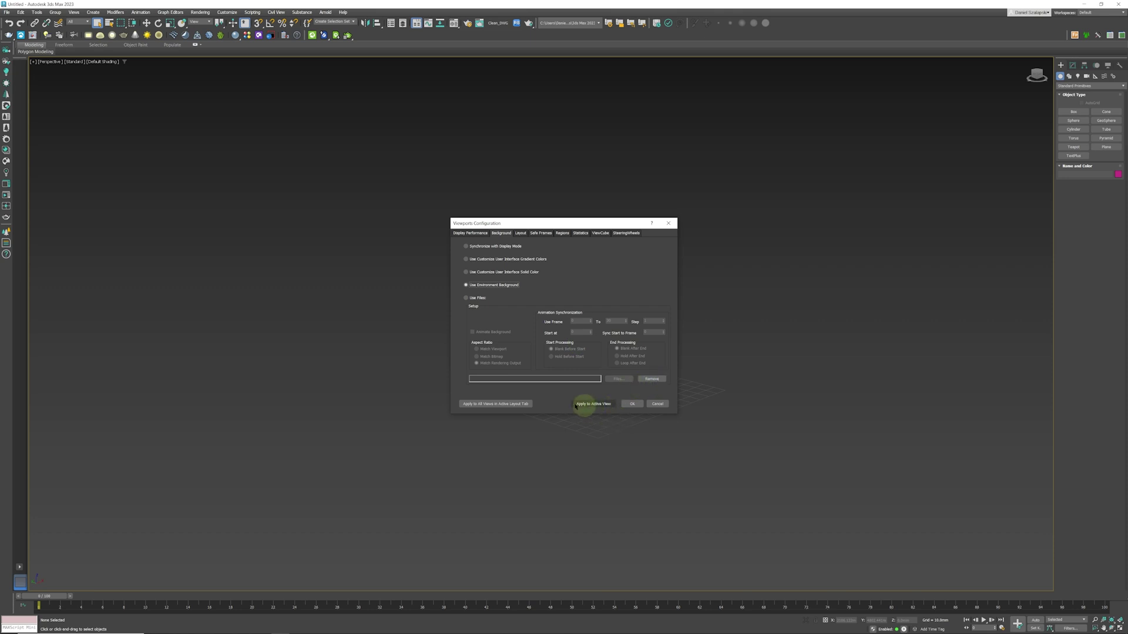
{"action": "left_click", "coordinate": [472, 298]}
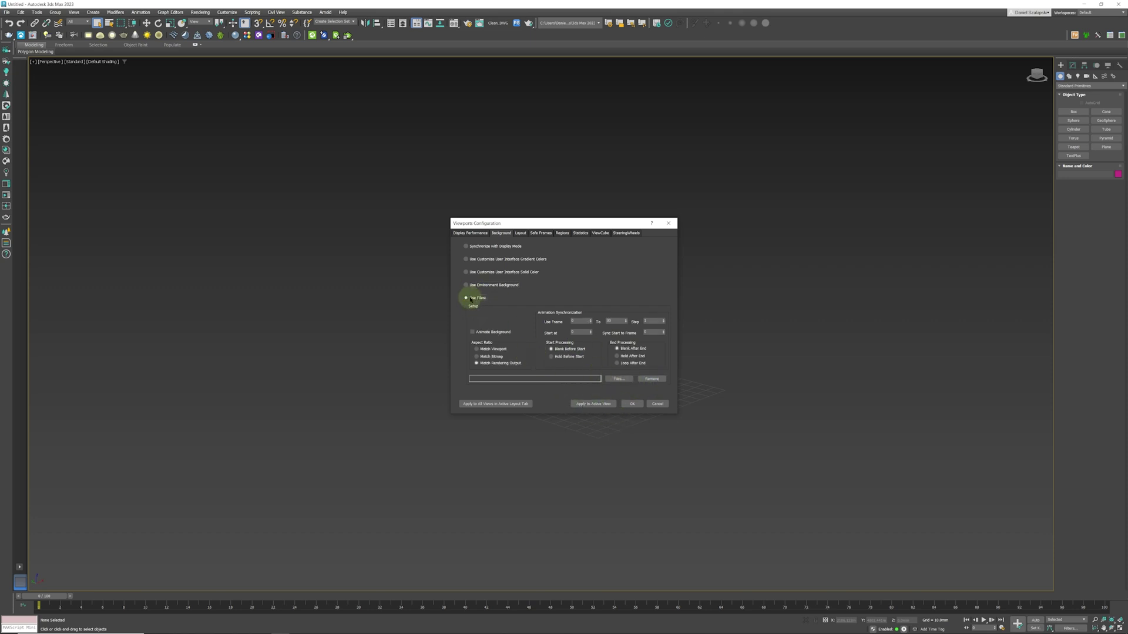
Load 1821_Interior_View 2v2 from the Lesson 8 folder and apply it to the Perspective view
{"action": "left_click", "coordinate": [618, 379]}
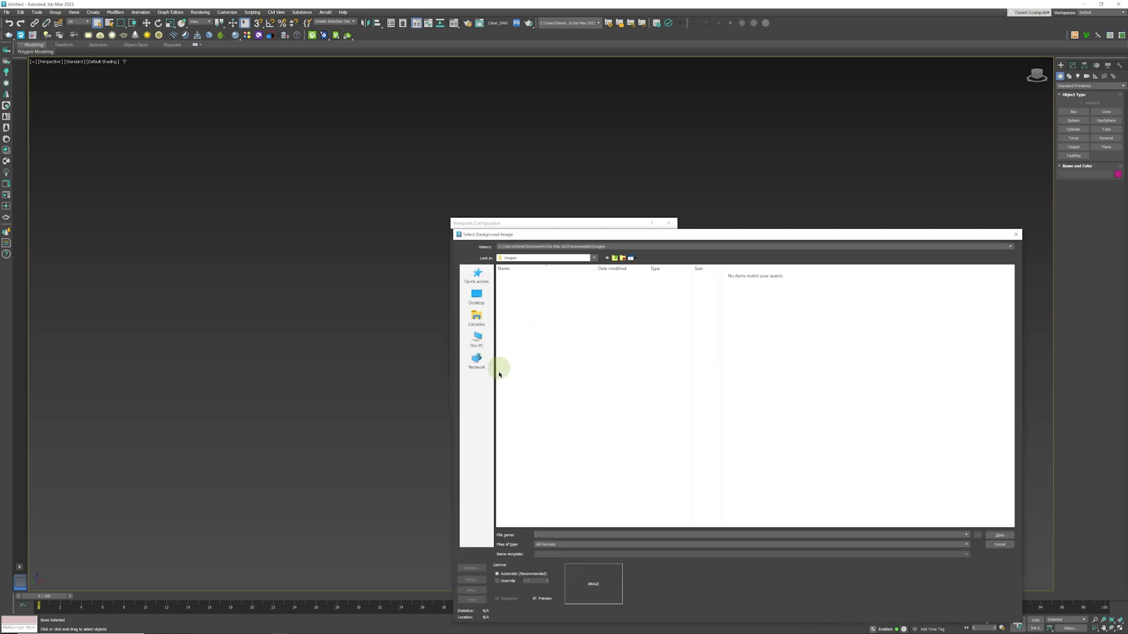
{"action": "left_click", "coordinate": [547, 246]}
{"action": "left_click", "coordinate": [548, 254]}
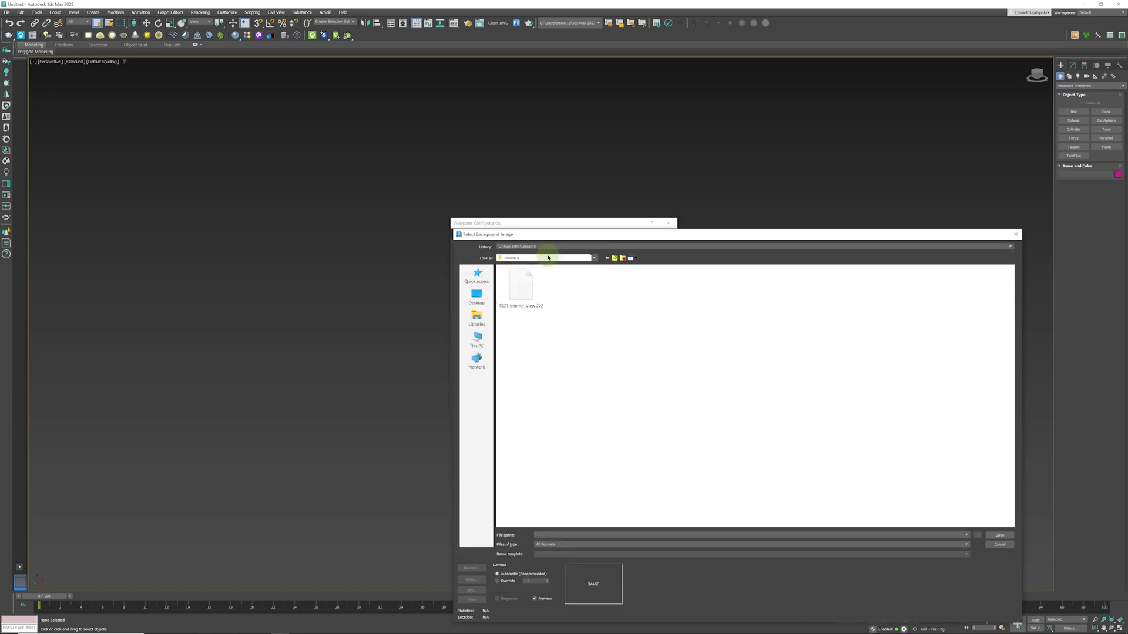
{"action": "left_click", "coordinate": [521, 286]}
{"action": "left_click", "coordinate": [999, 535]}
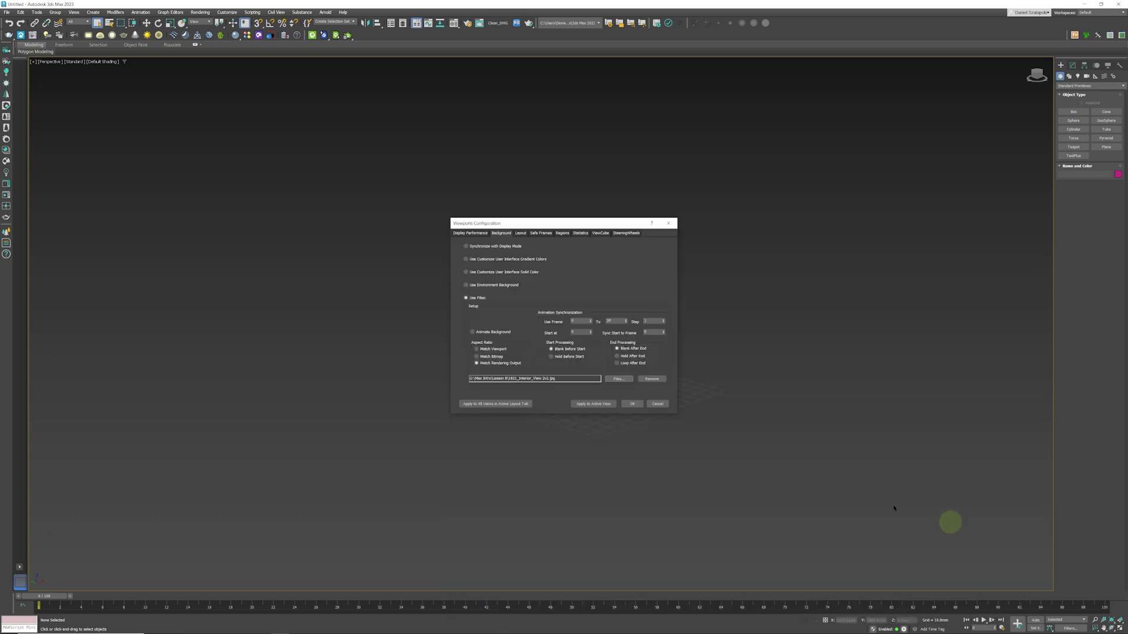
{"action": "left_click", "coordinate": [591, 405]}
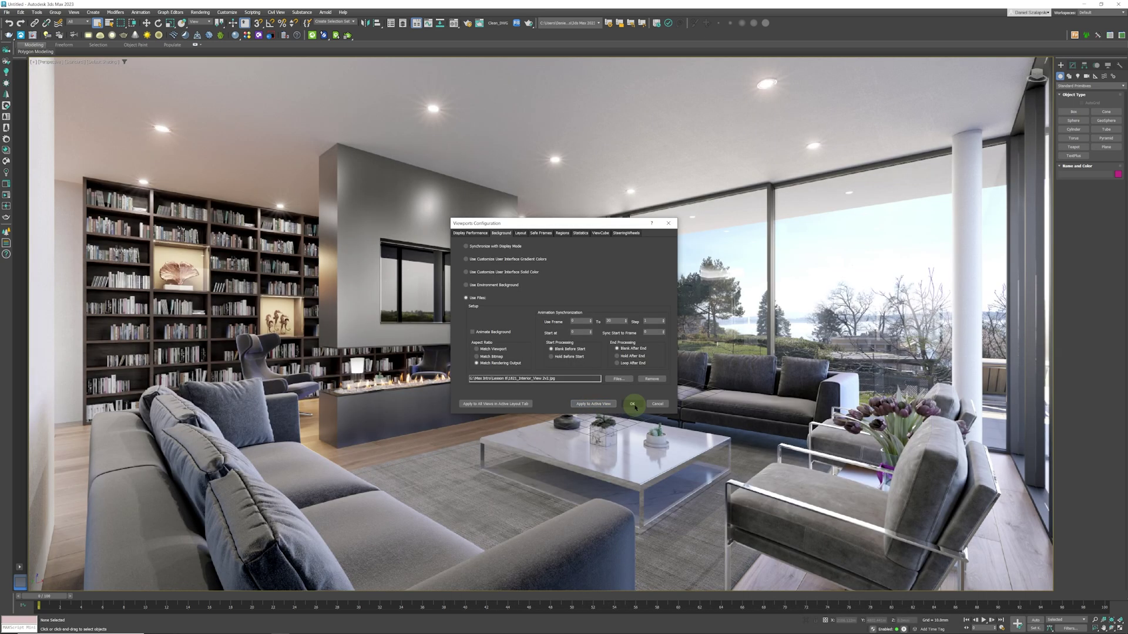
{"action": "left_click", "coordinate": [632, 404]}
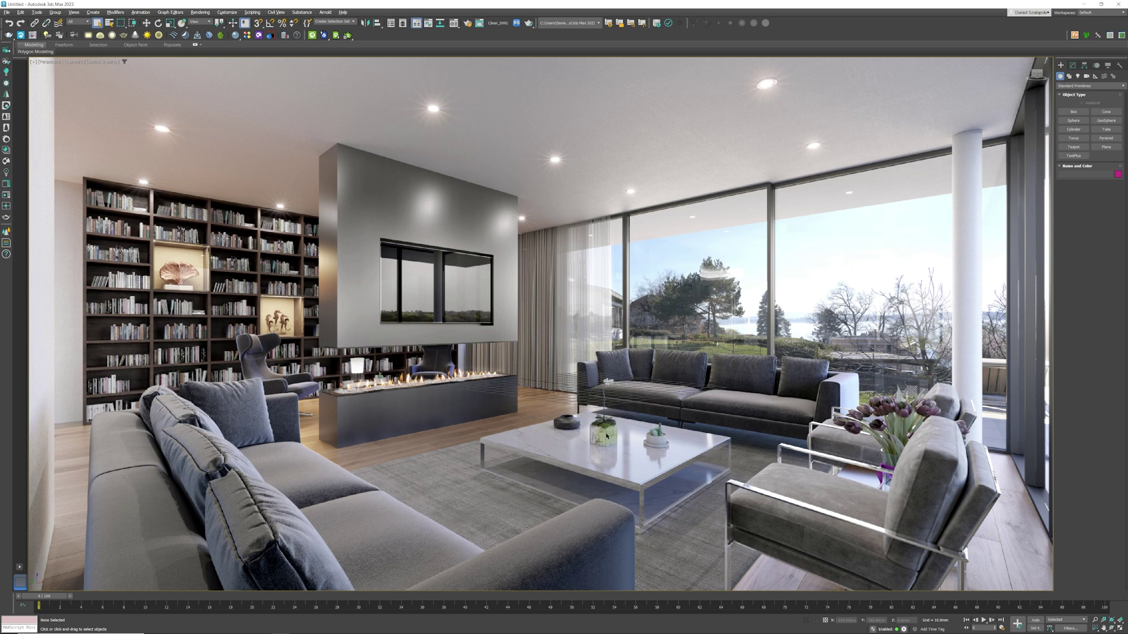
Turn on Safe Frames in the Perspective view to show the render frame
{"action": "left_click", "coordinate": [578, 424]}
{"action": "left_click", "coordinate": [53, 63]}
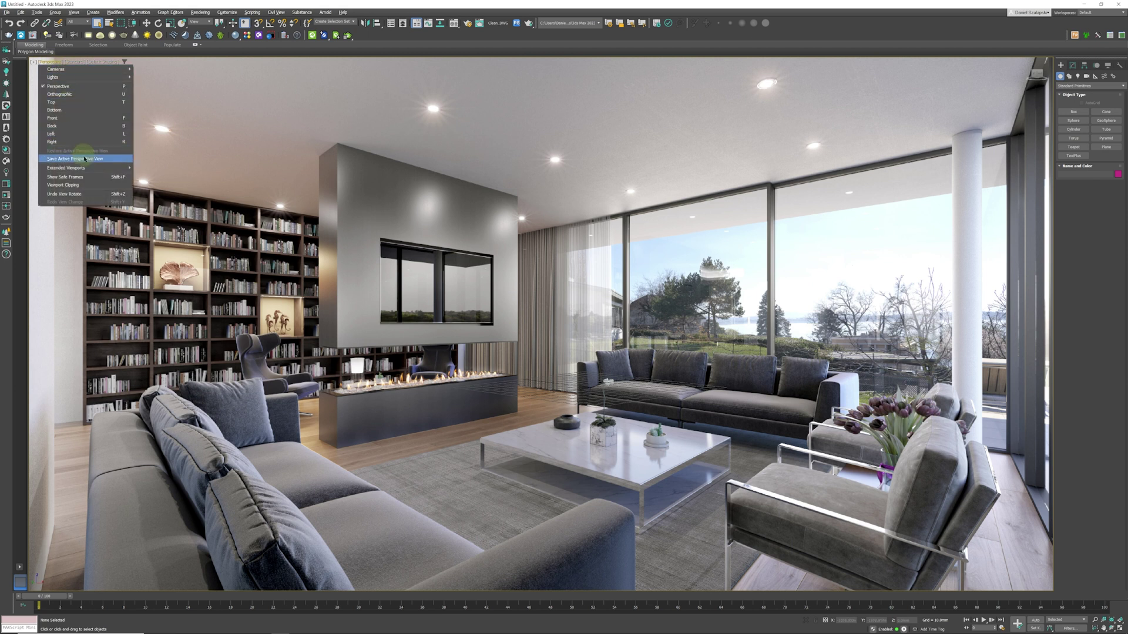
{"action": "left_click", "coordinate": [84, 178]}
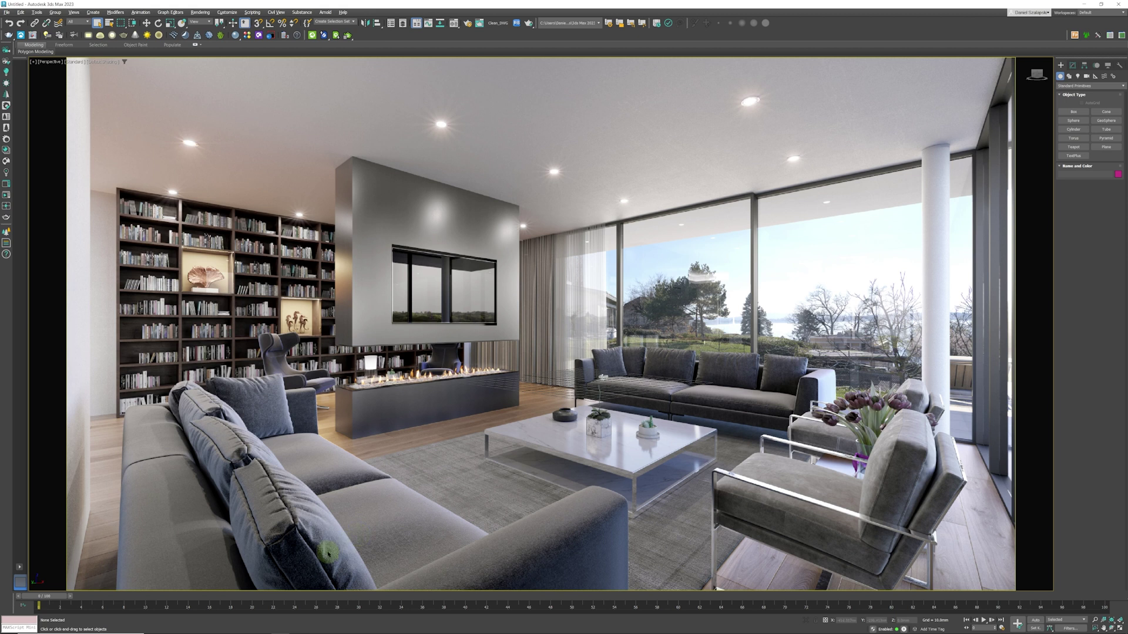
Set the render output size to Custom, 4000 pixels wide at a 1.77778 image aspect
{"action": "key", "text": "F10"}
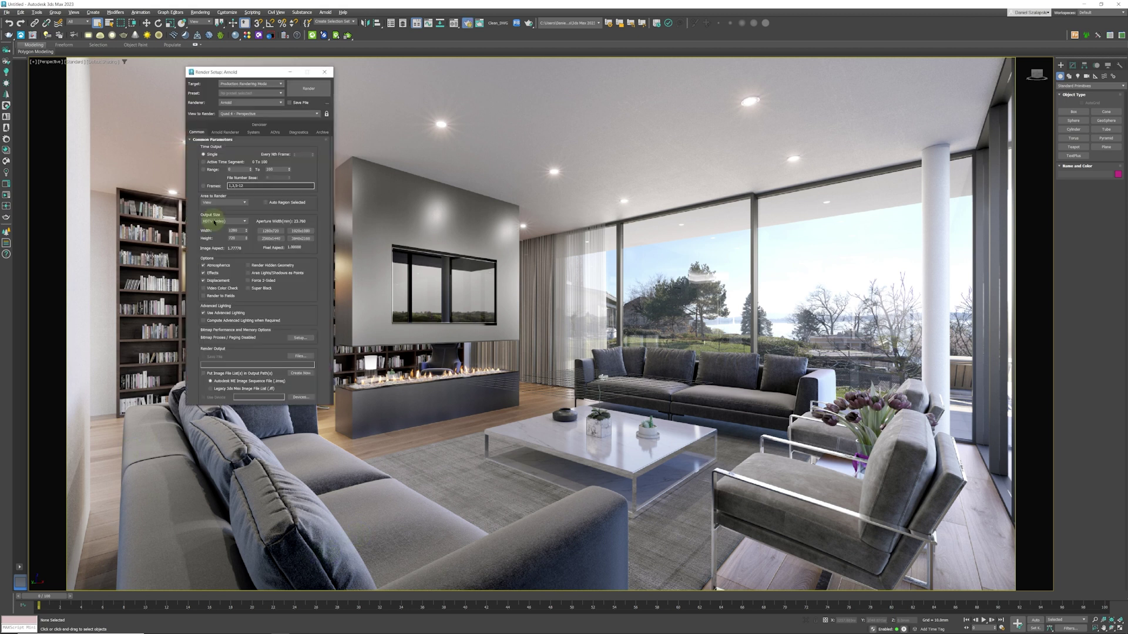
{"action": "left_click", "coordinate": [245, 221]}
{"action": "left_click", "coordinate": [234, 228]}
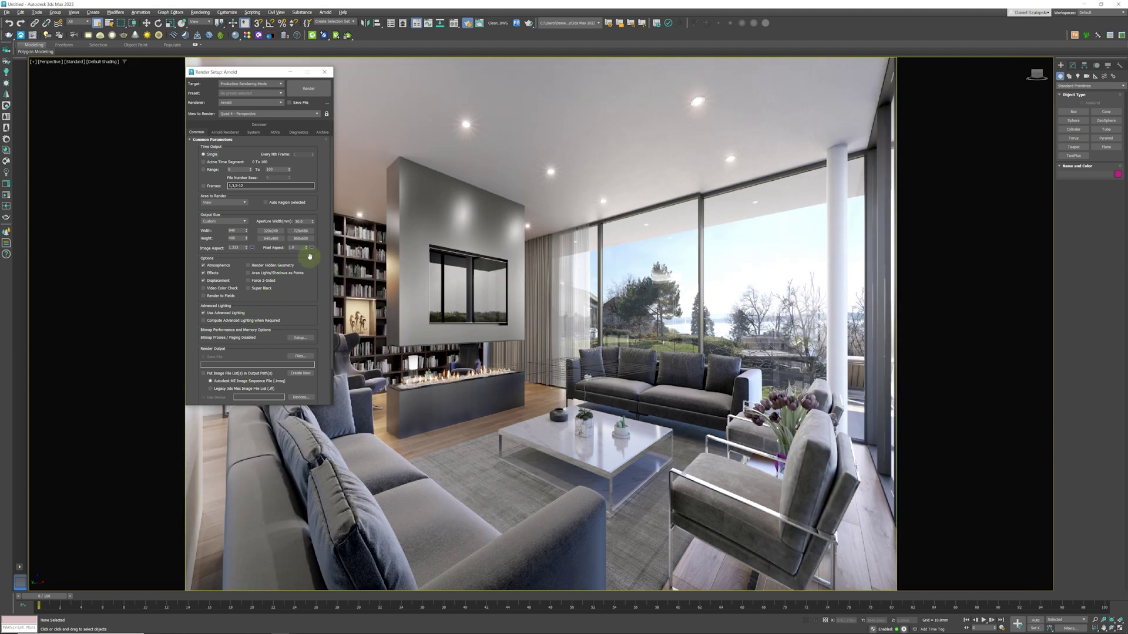
{"action": "double_click", "coordinate": [237, 231]}
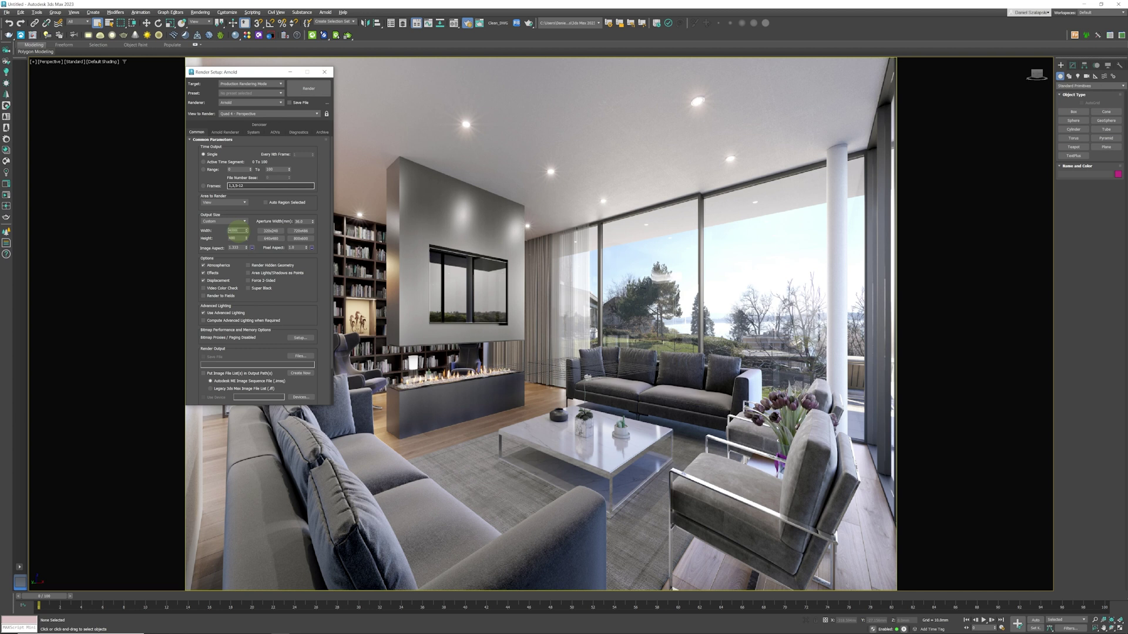
{"action": "type", "text": "4000"}
{"action": "key", "text": "Return"}
{"action": "double_click", "coordinate": [236, 237]}
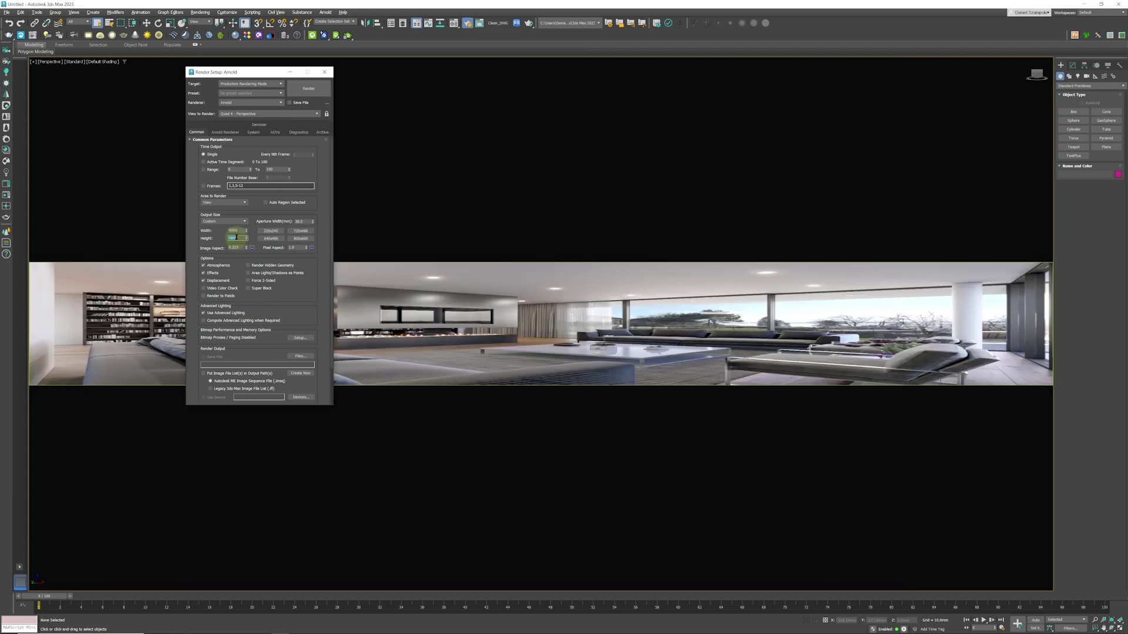
{"action": "key", "text": "Return"}
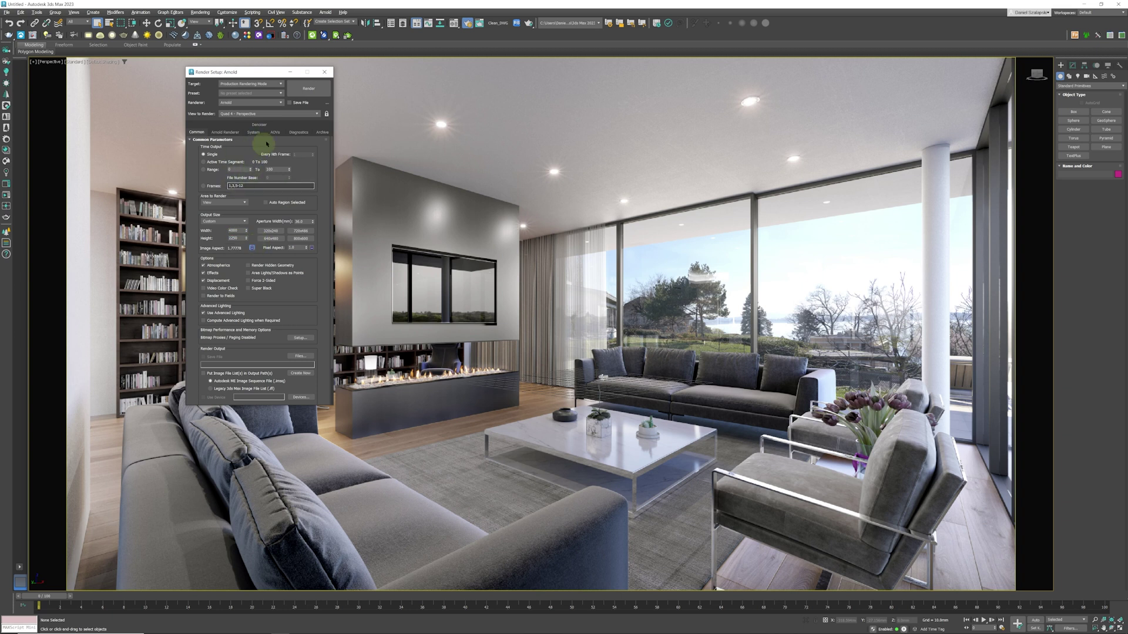
{"action": "left_click_drag", "start_coordinate": [266, 75], "coordinate": [243, 130]}
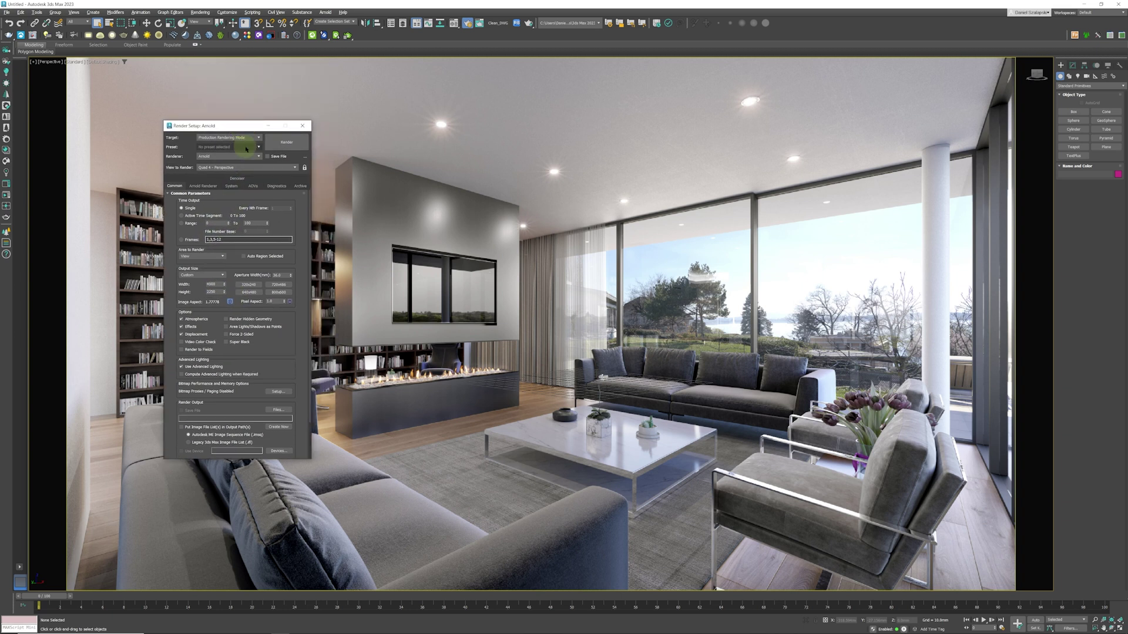
Close Render Setup, start the Perspective Match utility and show its vanishing lines
{"action": "left_click", "coordinate": [303, 126]}
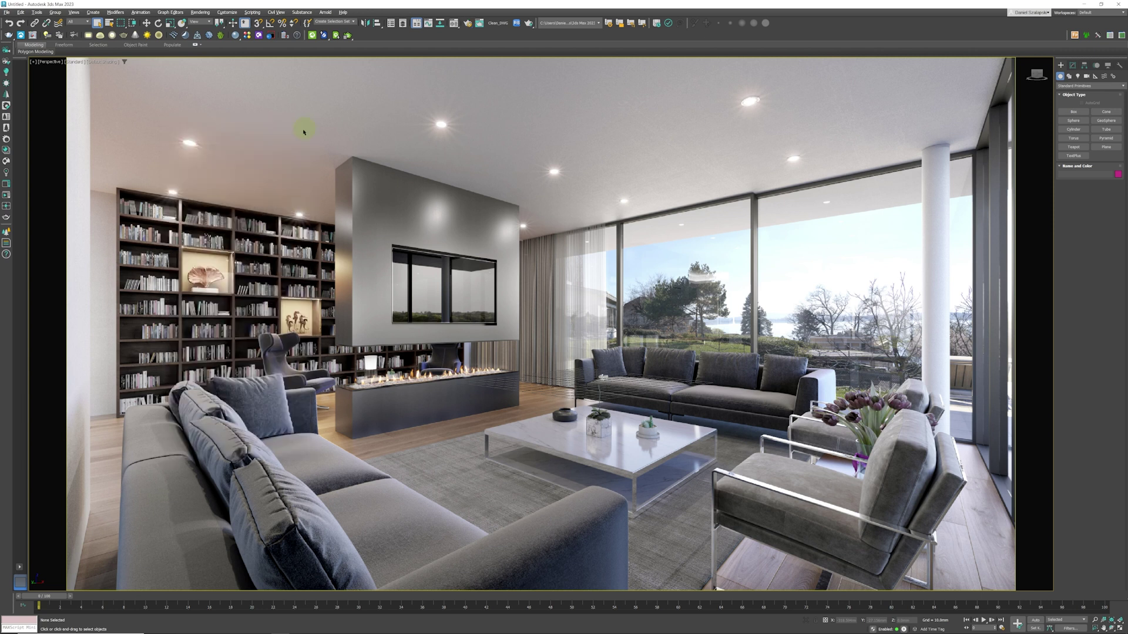
{"action": "left_click", "coordinate": [1121, 66]}
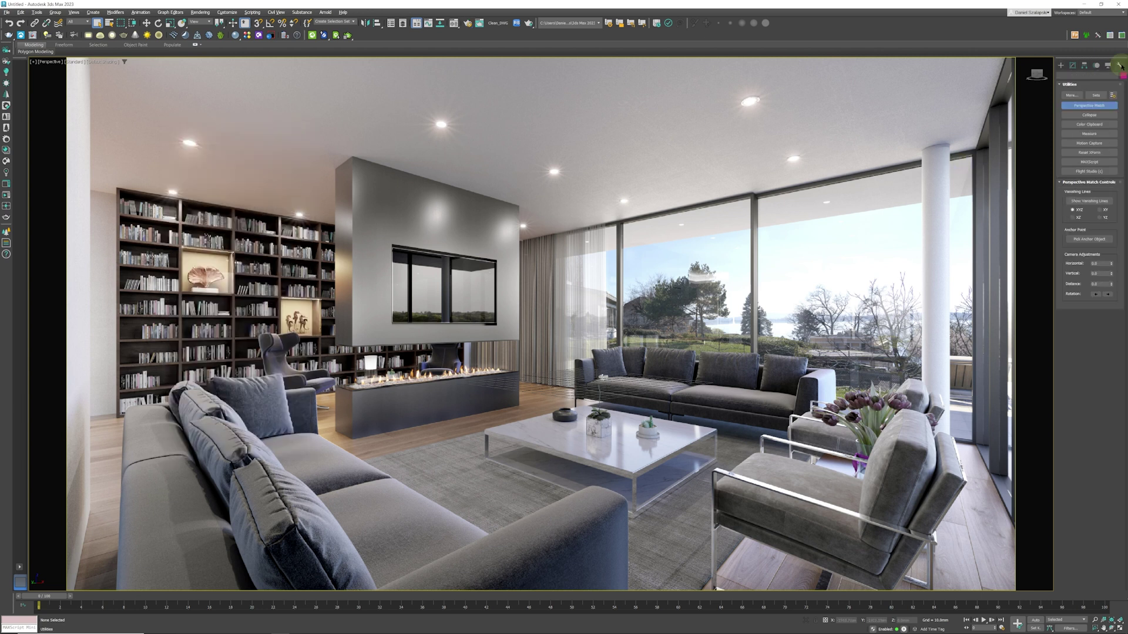
{"action": "left_click", "coordinate": [1093, 202]}
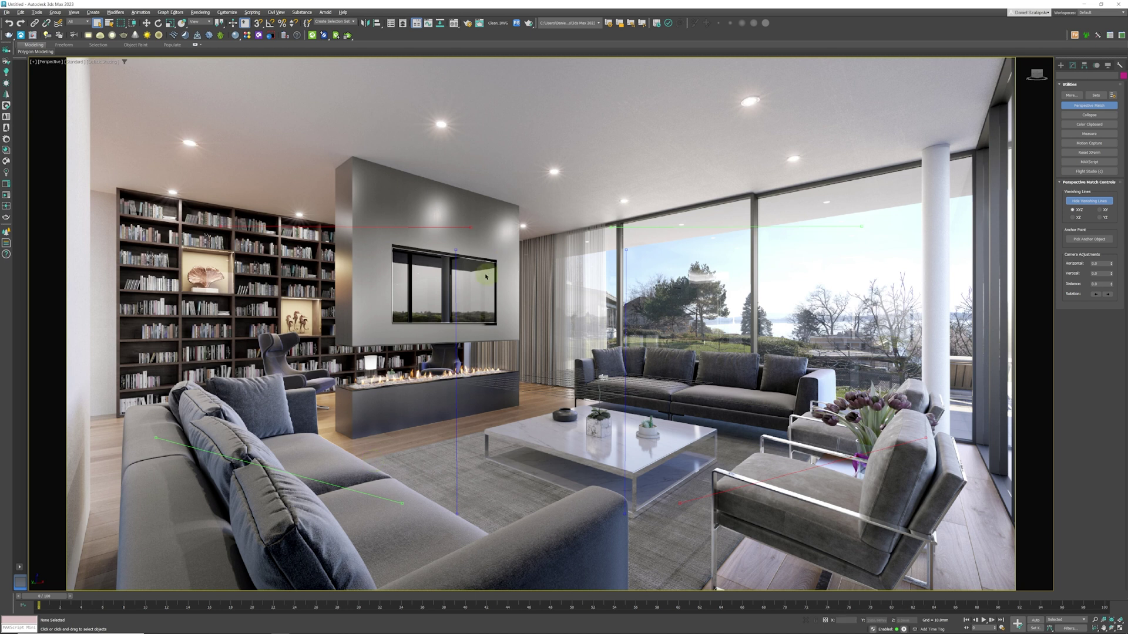
Align both blue vertical vanishing lines with upright edges in the photo
{"action": "left_click_drag", "start_coordinate": [457, 253], "coordinate": [352, 160]}
{"action": "left_click_drag", "start_coordinate": [355, 419], "coordinate": [353, 439]}
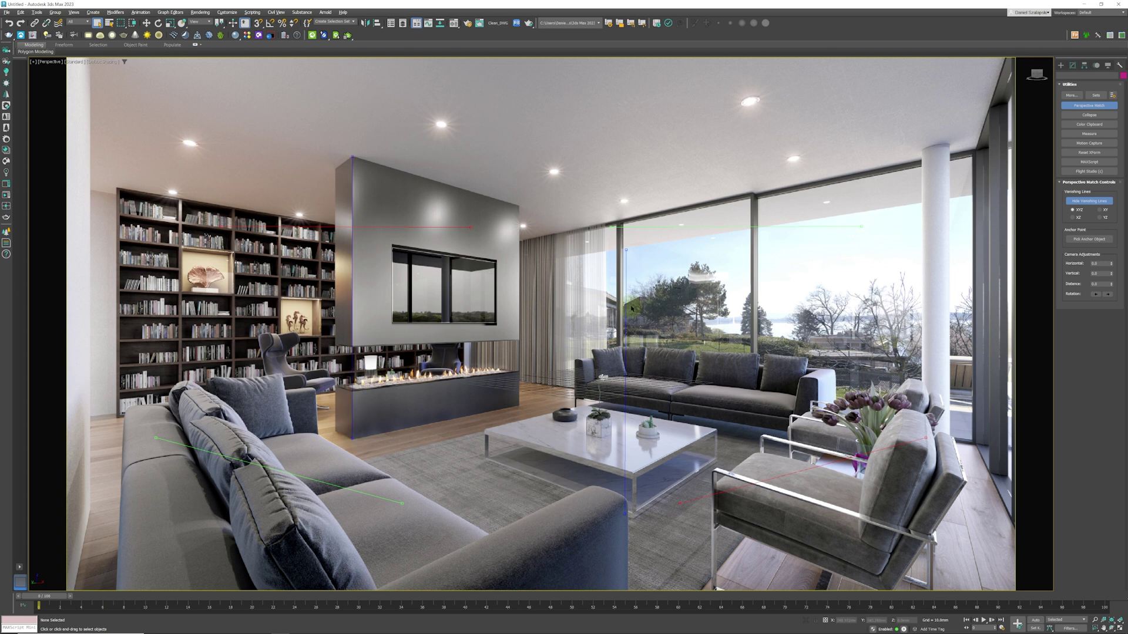
{"action": "left_click_drag", "start_coordinate": [628, 309], "coordinate": [91, 122]}
{"action": "left_click_drag", "start_coordinate": [92, 328], "coordinate": [90, 513]}
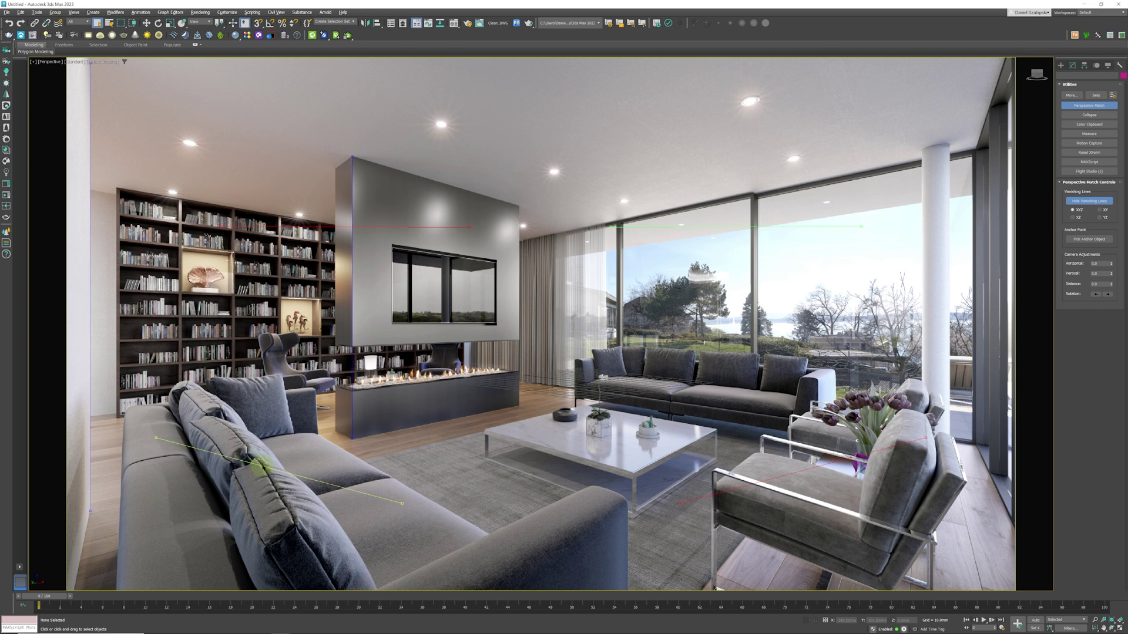
Align the red lines to the fireplace wall's top edge and the green line to the window header
{"action": "left_click_drag", "start_coordinate": [260, 466], "coordinate": [633, 472]}
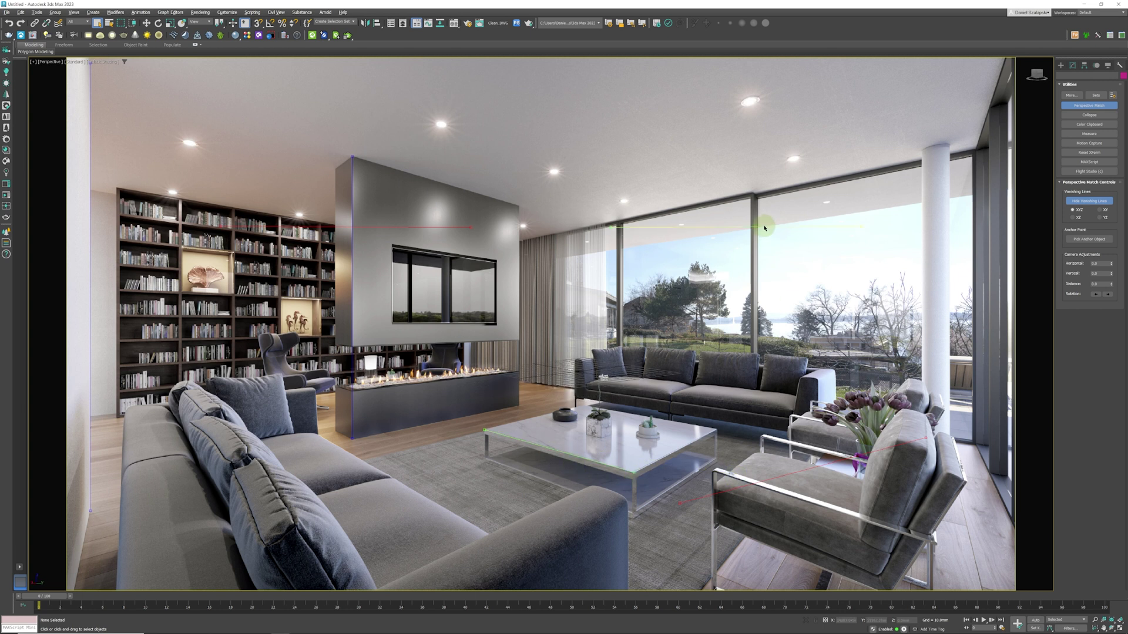
{"action": "left_click_drag", "start_coordinate": [770, 479], "coordinate": [518, 369]}
{"action": "left_click_drag", "start_coordinate": [297, 227], "coordinate": [430, 163]}
{"action": "left_click_drag", "start_coordinate": [605, 172], "coordinate": [520, 207]}
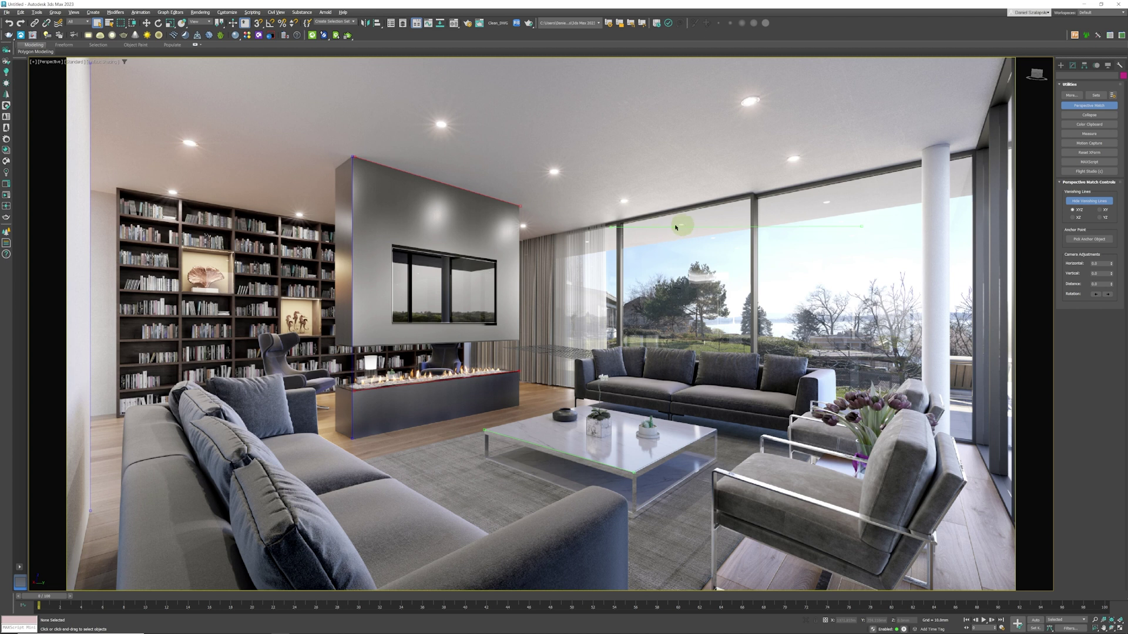
{"action": "left_click_drag", "start_coordinate": [665, 230], "coordinate": [973, 151]}
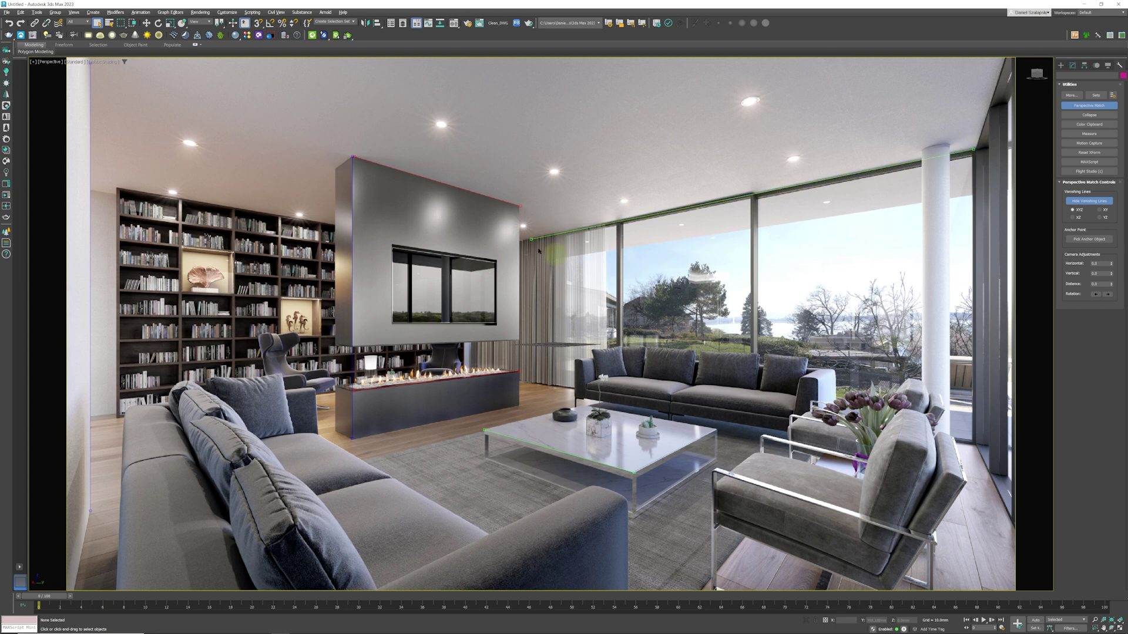
{"action": "left_click_drag", "start_coordinate": [531, 240], "coordinate": [532, 240]}
Draw a Box primitive starting on the photo's coffee table
{"action": "left_click", "coordinate": [1061, 65]}
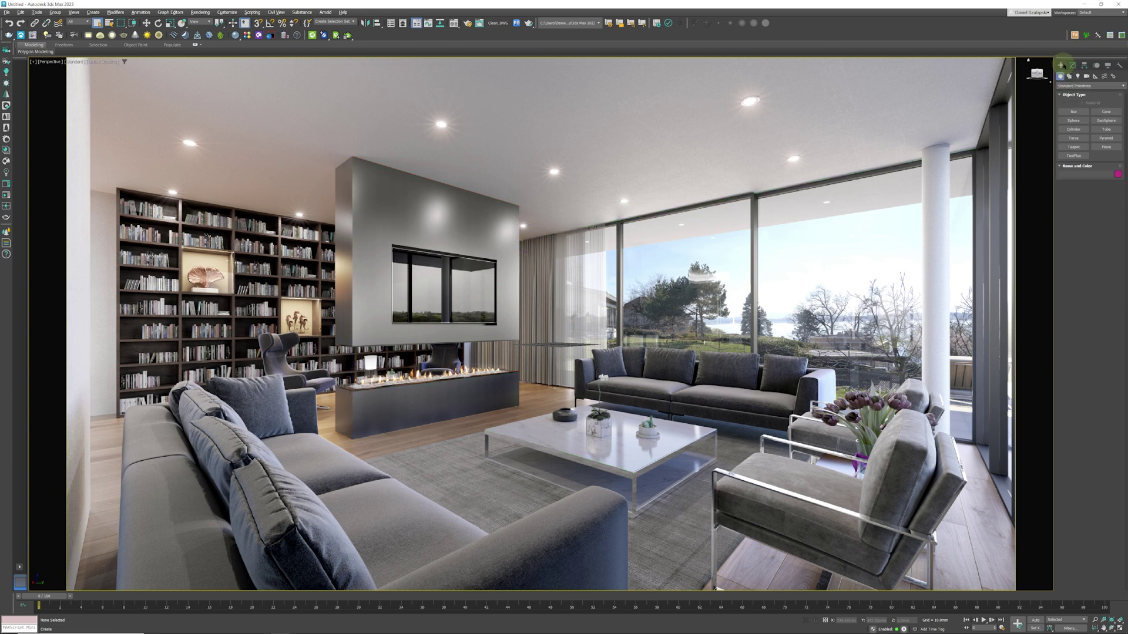
{"action": "left_click", "coordinate": [1075, 111]}
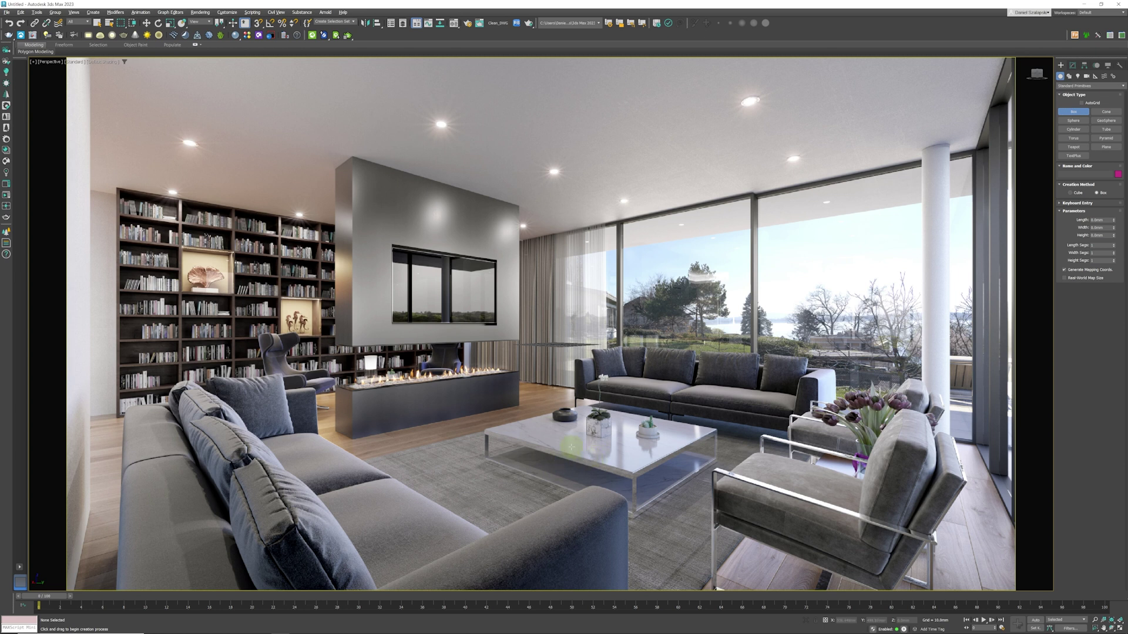
{"action": "left_click_drag", "start_coordinate": [568, 440], "coordinate": [622, 510]}
{"action": "left_click", "coordinate": [623, 489]}
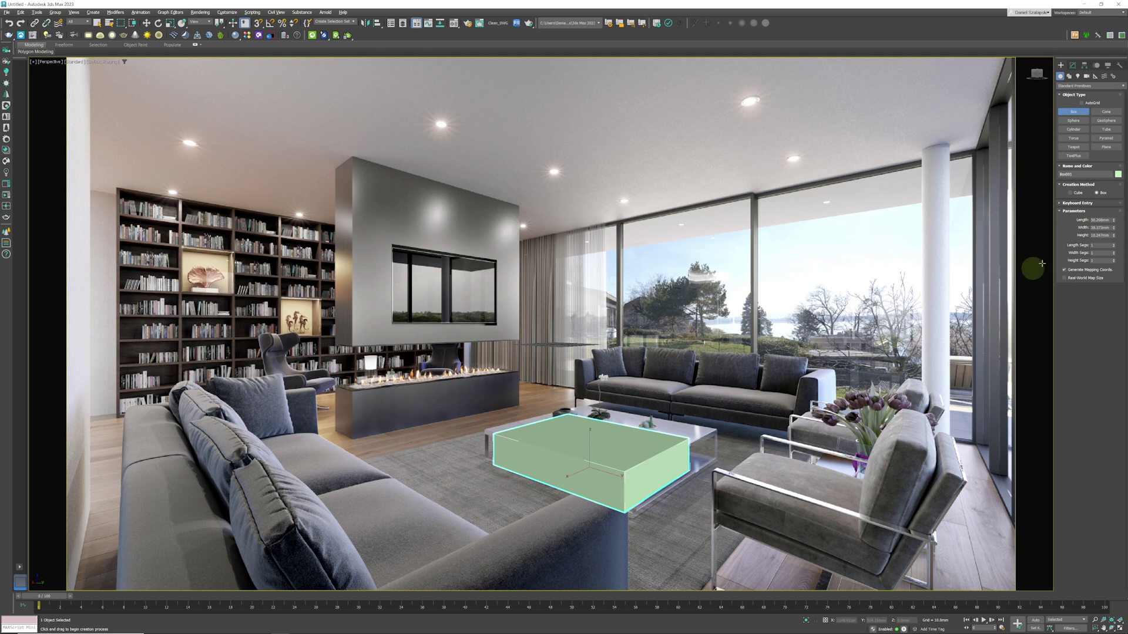
Set the box's Length to 1200, Width 1200 and Height 200 mm
{"action": "double_click", "coordinate": [1102, 220]}
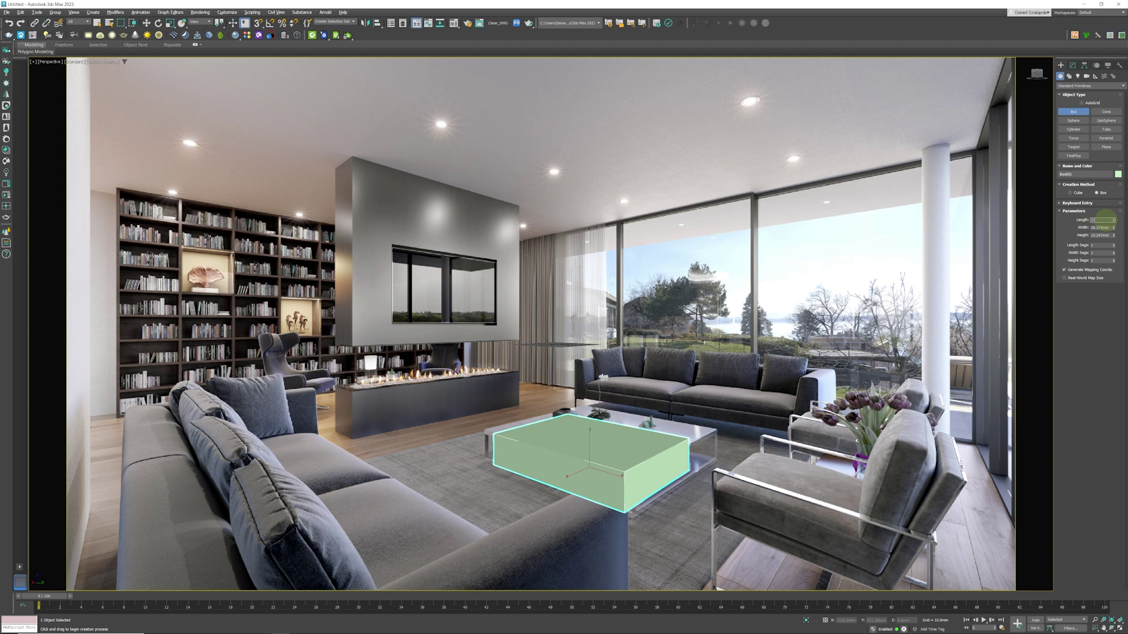
{"action": "type", "text": "1200"}
{"action": "key", "text": "Return"}
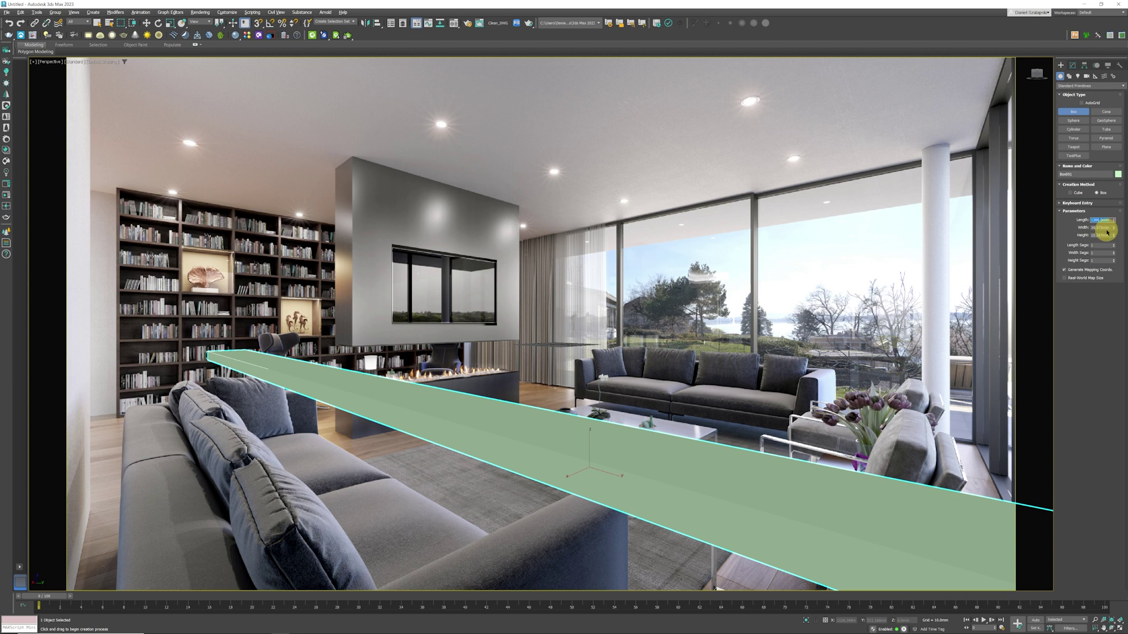
{"action": "double_click", "coordinate": [1107, 228]}
{"action": "key", "text": "Return"}
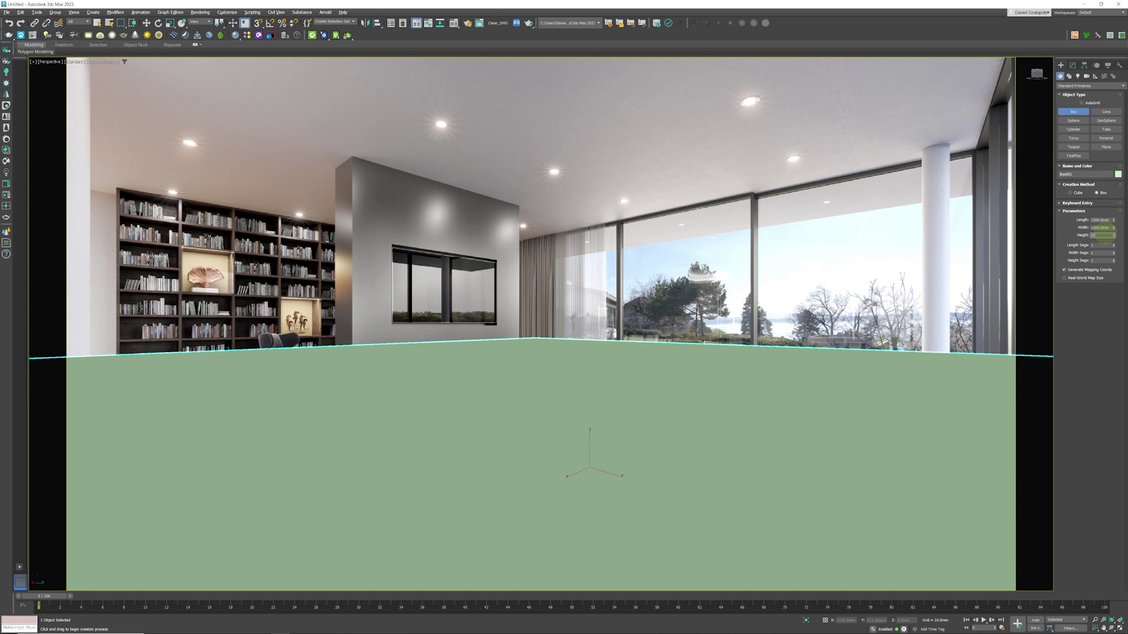
{"action": "key", "text": "Return"}
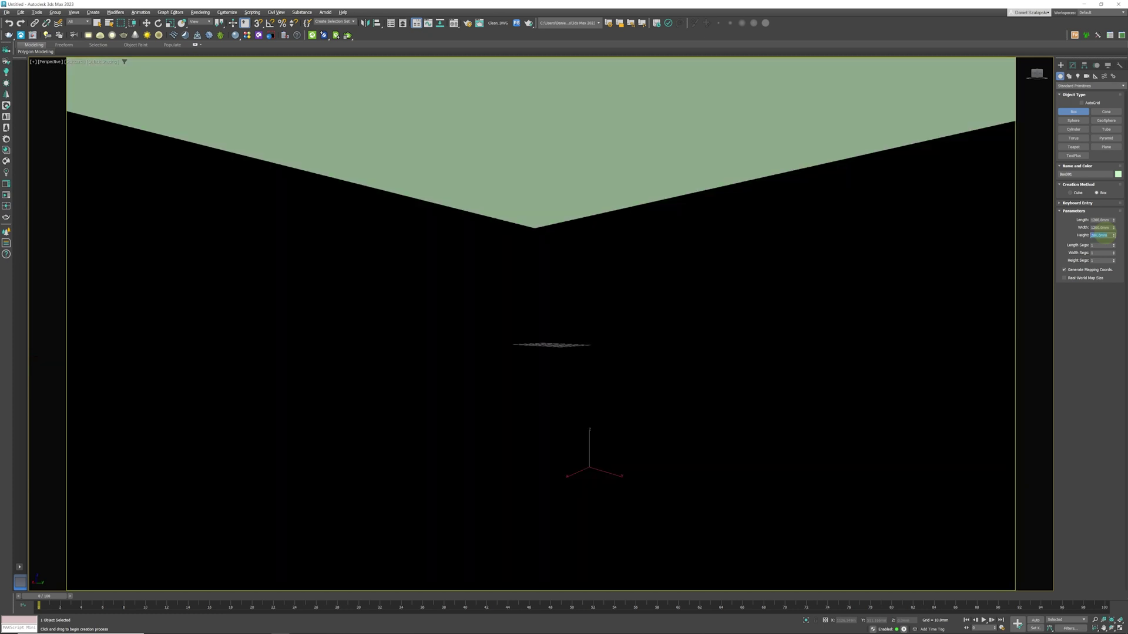
Resize the box to about 1153 mm long and 215 mm tall, aligned over the glass coffee table
{"action": "left_click", "coordinate": [1094, 620]}
{"action": "left_click_drag", "start_coordinate": [612, 272], "coordinate": [711, 371]}
{"action": "right_click", "coordinate": [979, 520]}
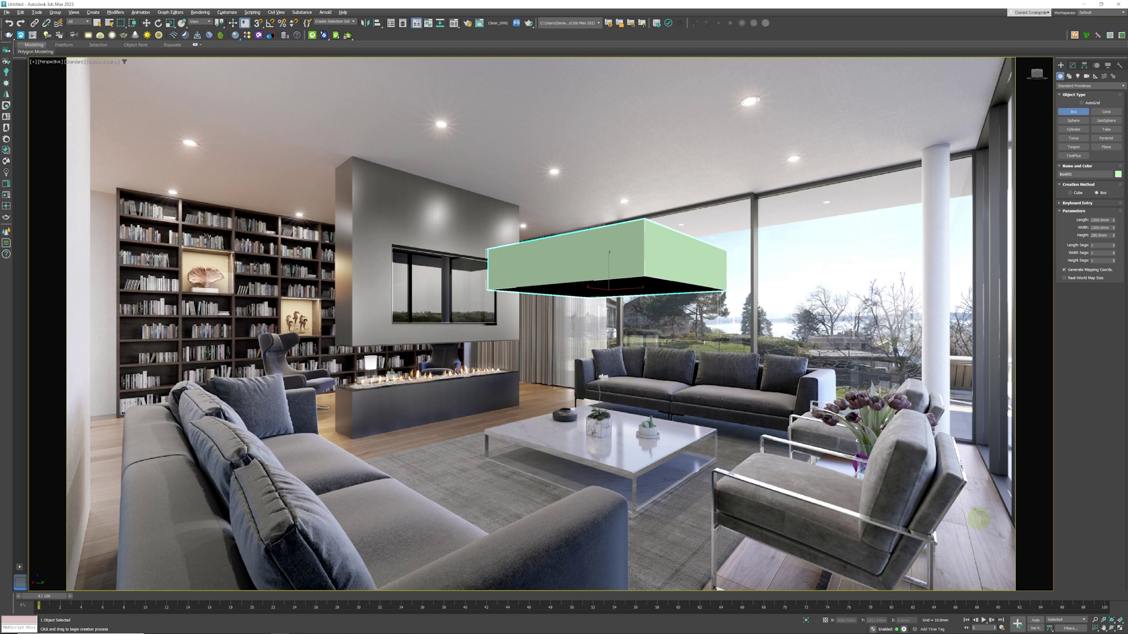
{"action": "left_click", "coordinate": [1103, 628]}
{"action": "left_click_drag", "start_coordinate": [659, 327], "coordinate": [655, 458]}
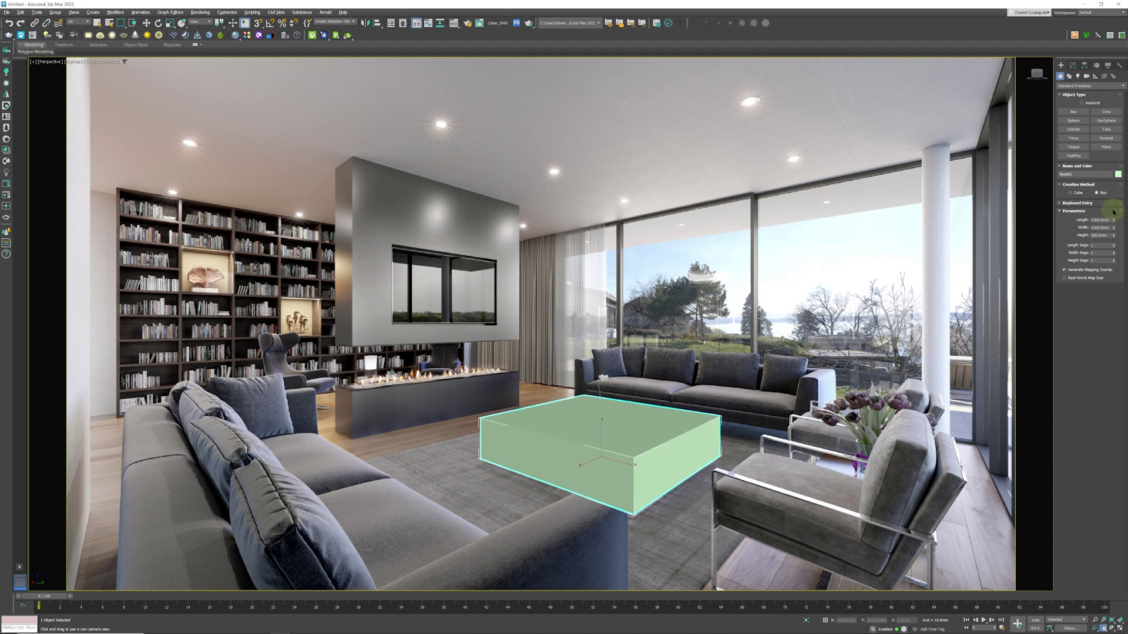
{"action": "left_click_drag", "start_coordinate": [1114, 222], "coordinate": [1115, 219]}
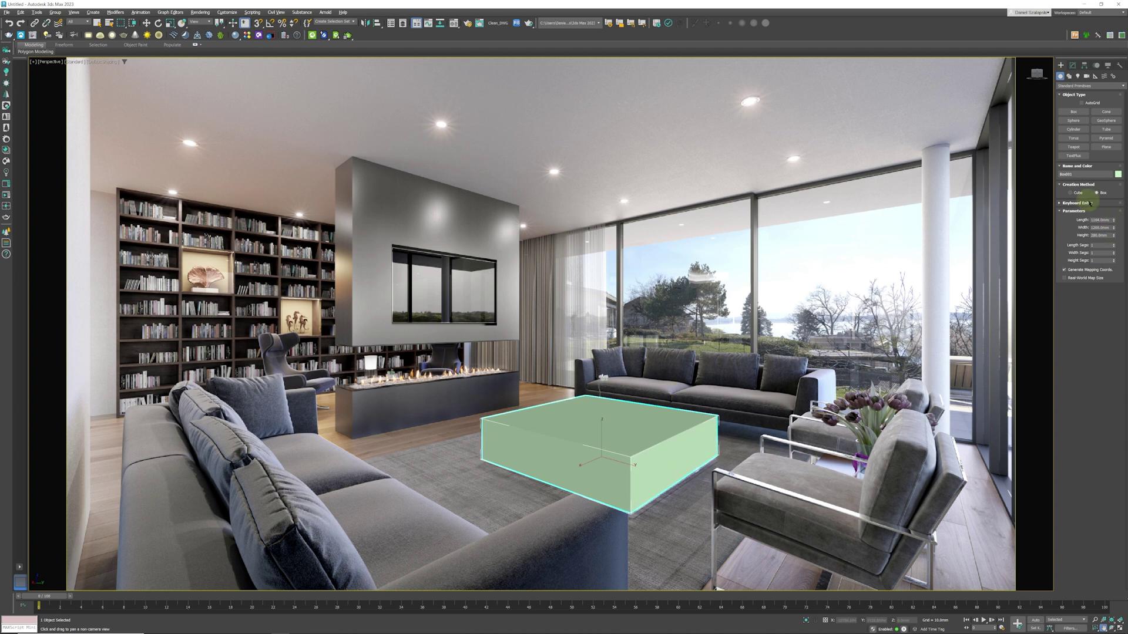
{"action": "left_click_drag", "start_coordinate": [1114, 237], "coordinate": [1112, 245]}
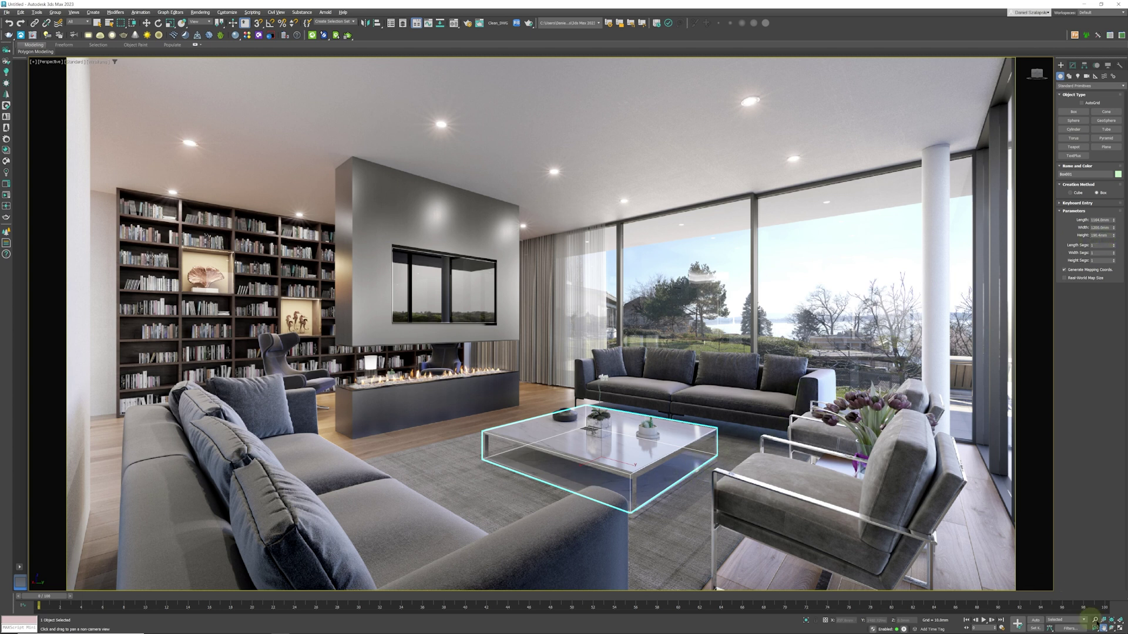
{"action": "left_click_drag", "start_coordinate": [624, 486], "coordinate": [626, 488]}
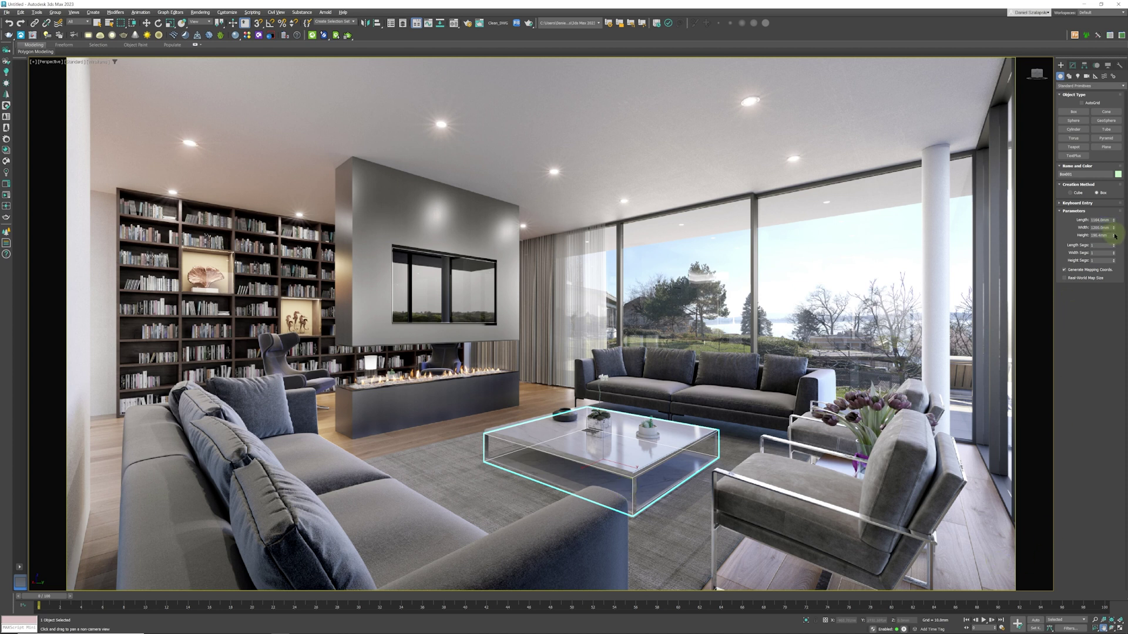
{"action": "left_click_drag", "start_coordinate": [1114, 235], "coordinate": [1113, 231]}
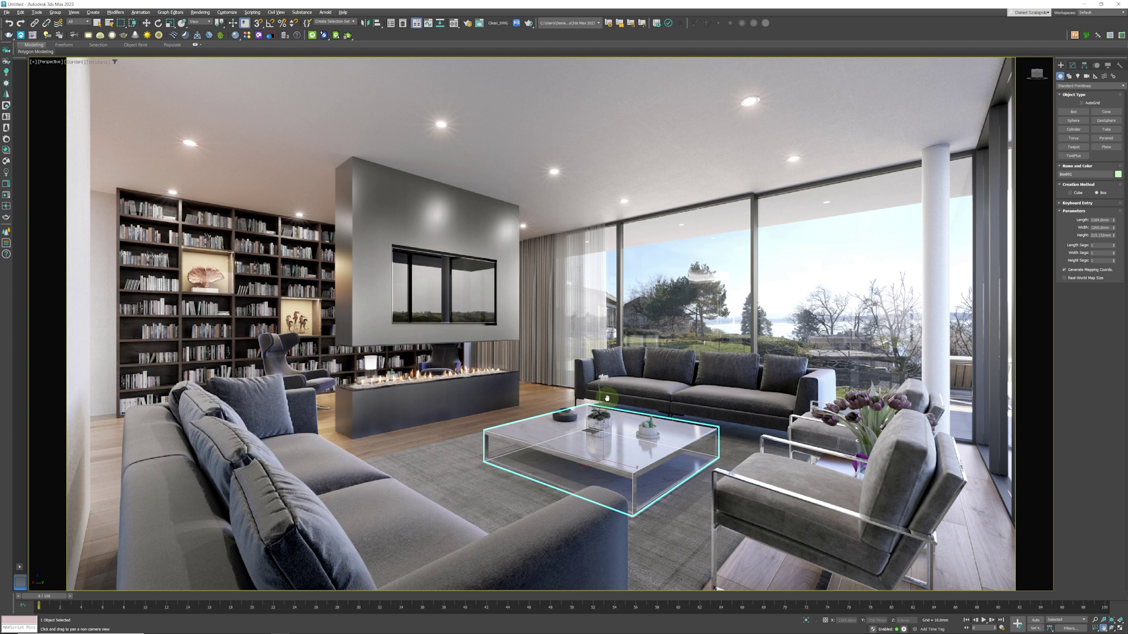
{"action": "right_click", "coordinate": [630, 453]}
Clone the table box and move the copy over the fireplace base
{"action": "right_click", "coordinate": [617, 463]}
{"action": "left_click", "coordinate": [624, 468]}
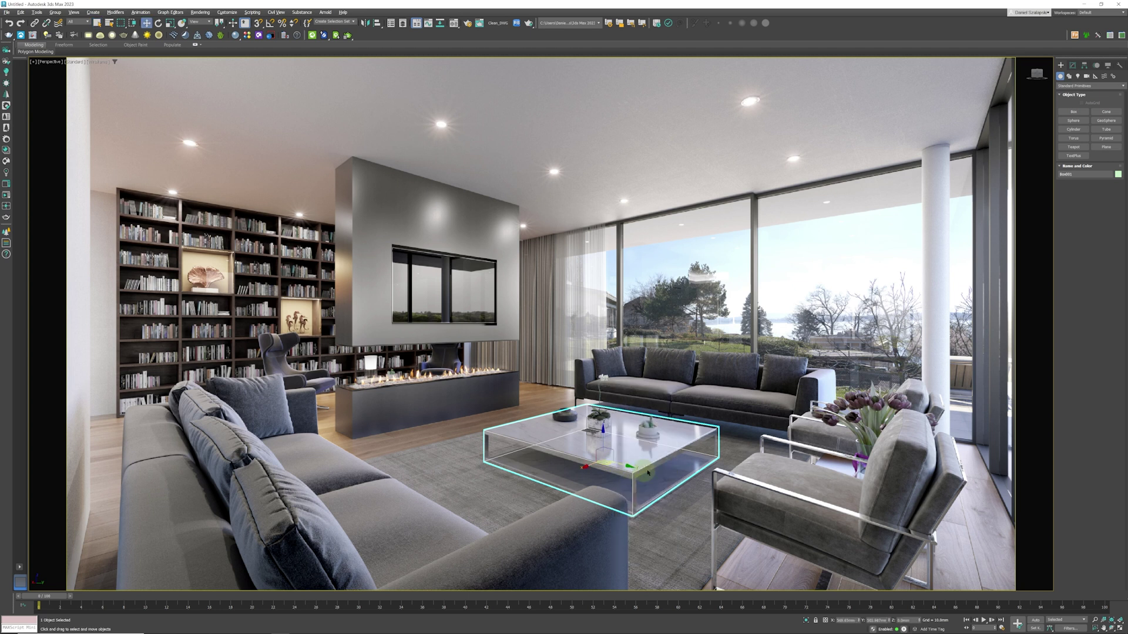
{"action": "left_click_drag", "start_coordinate": [631, 473], "coordinate": [442, 426]}
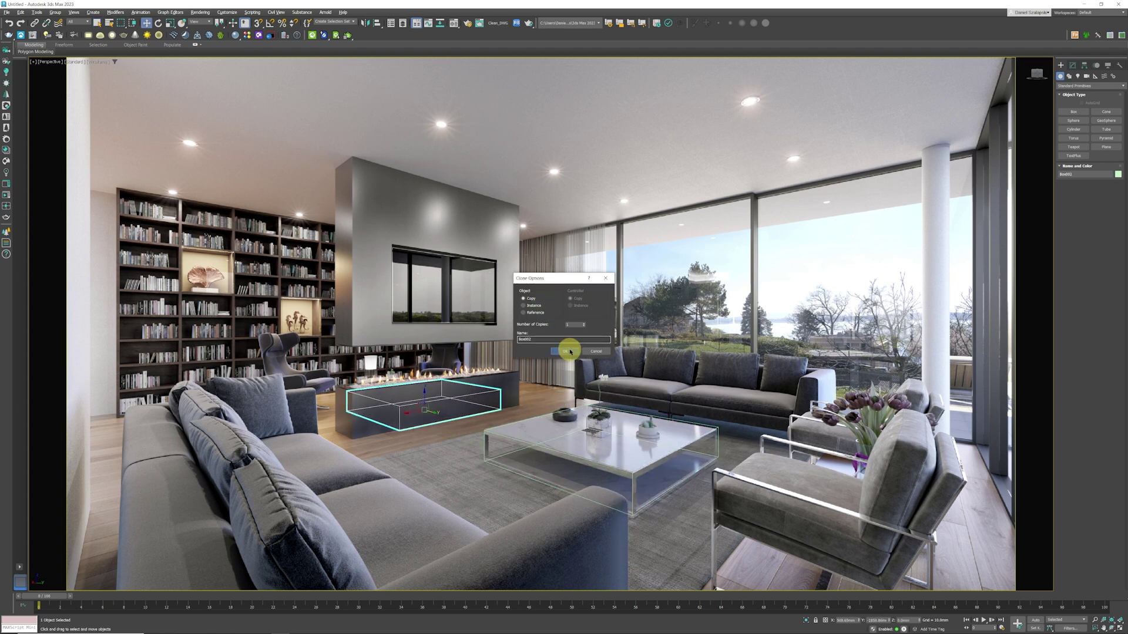
{"action": "left_click", "coordinate": [565, 351]}
{"action": "left_click", "coordinate": [1074, 65]}
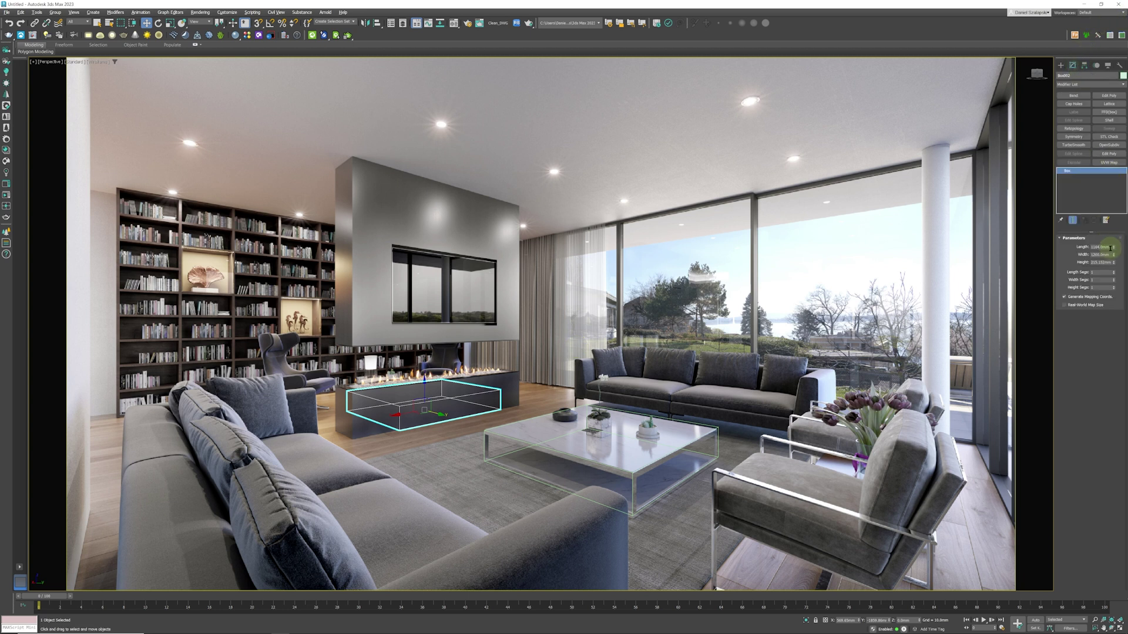
Fit the fireplace box to about 384 mm long and 385 mm tall, sliding it into place
{"action": "left_click_drag", "start_coordinate": [1113, 249], "coordinate": [1113, 269]}
{"action": "left_click_drag", "start_coordinate": [437, 415], "coordinate": [453, 418]}
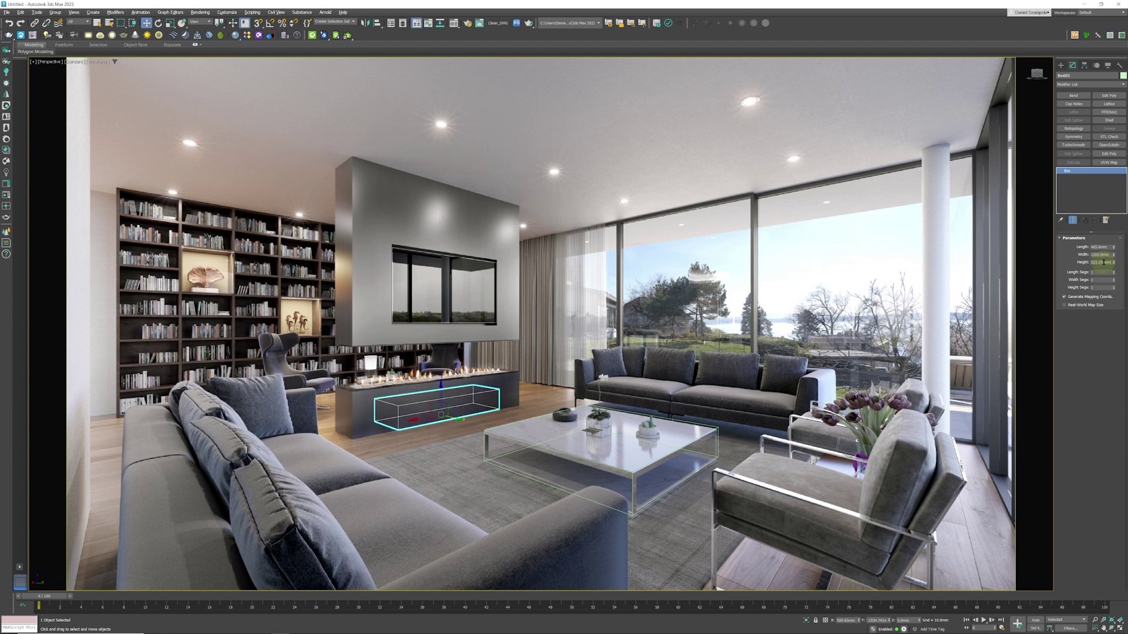
{"action": "left_click_drag", "start_coordinate": [1114, 263], "coordinate": [1117, 236]}
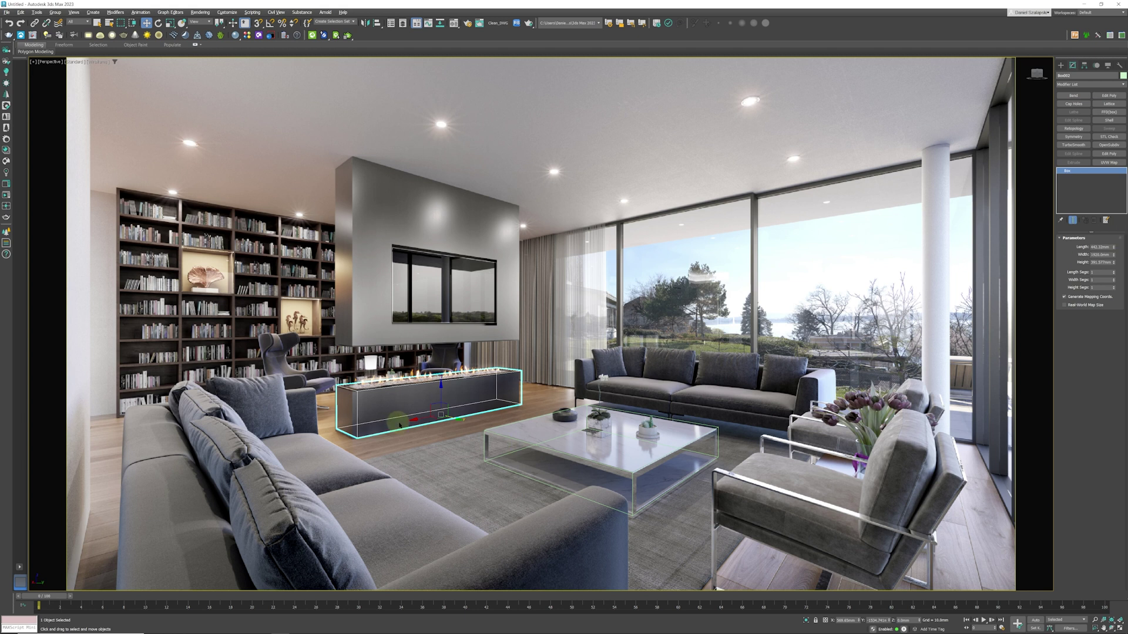
{"action": "left_click_drag", "start_coordinate": [423, 419], "coordinate": [419, 419]}
{"action": "left_click_drag", "start_coordinate": [1116, 262], "coordinate": [1116, 250]}
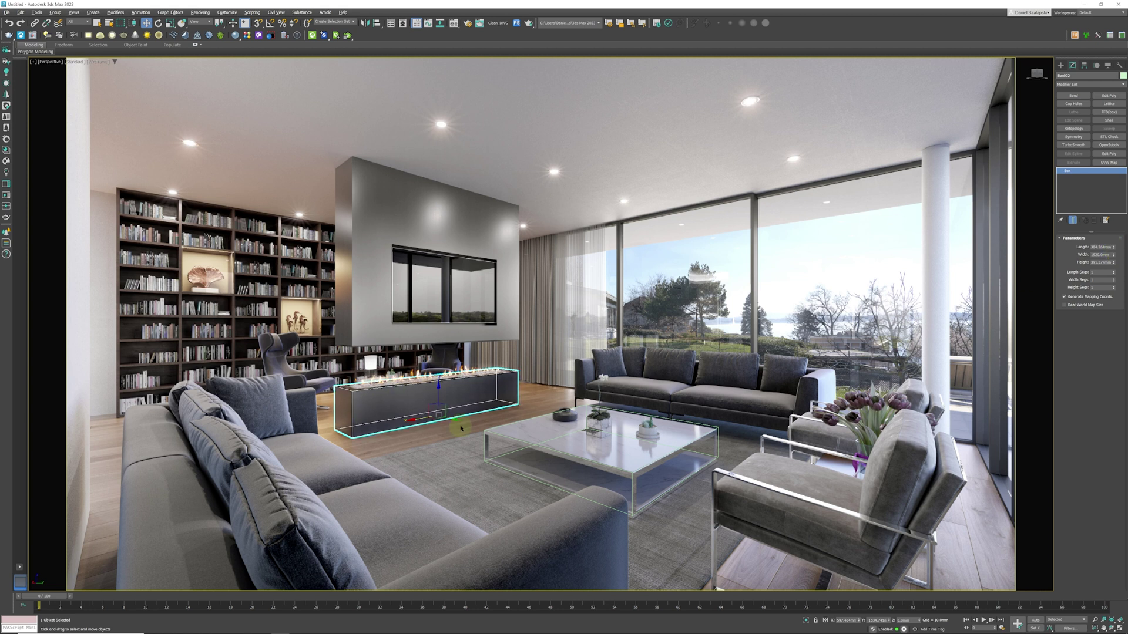
{"action": "mouse_move", "coordinate": [453, 418]}
{"action": "left_mouse_down"}
{"action": "mouse_move", "coordinate": [438, 403]}
{"action": "mouse_move", "coordinate": [445, 317]}
{"action": "left_mouse_up"}
Raise the new copy to the ceiling as the chimney wall and shift it and the fireplace box left
{"action": "left_click", "coordinate": [565, 351]}
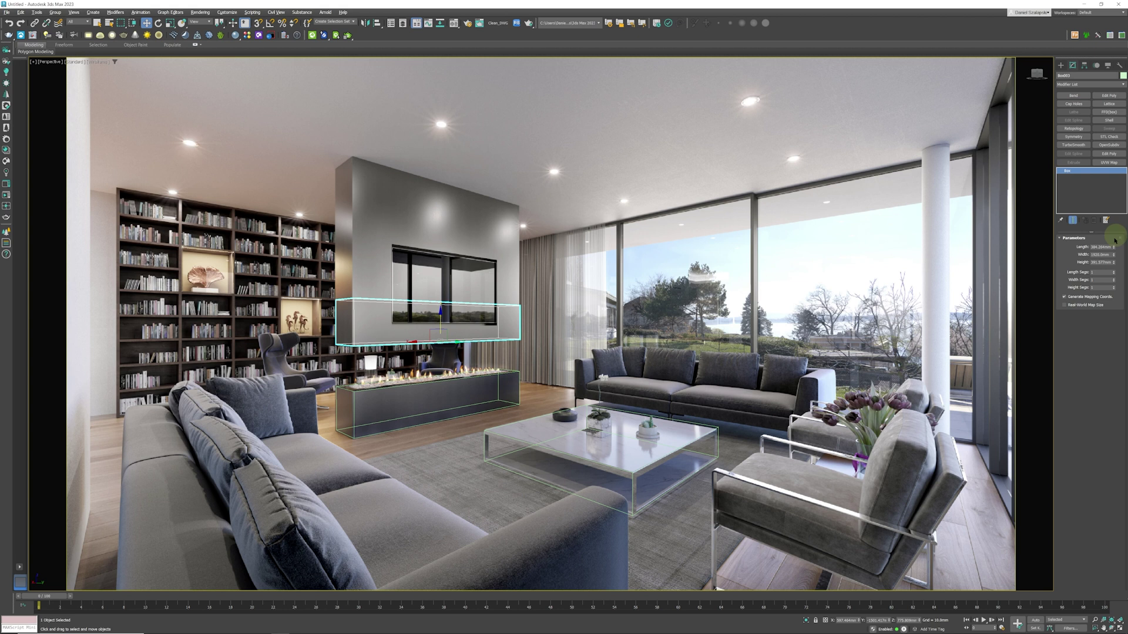
{"action": "left_click_drag", "start_coordinate": [1115, 265], "coordinate": [1105, 172]}
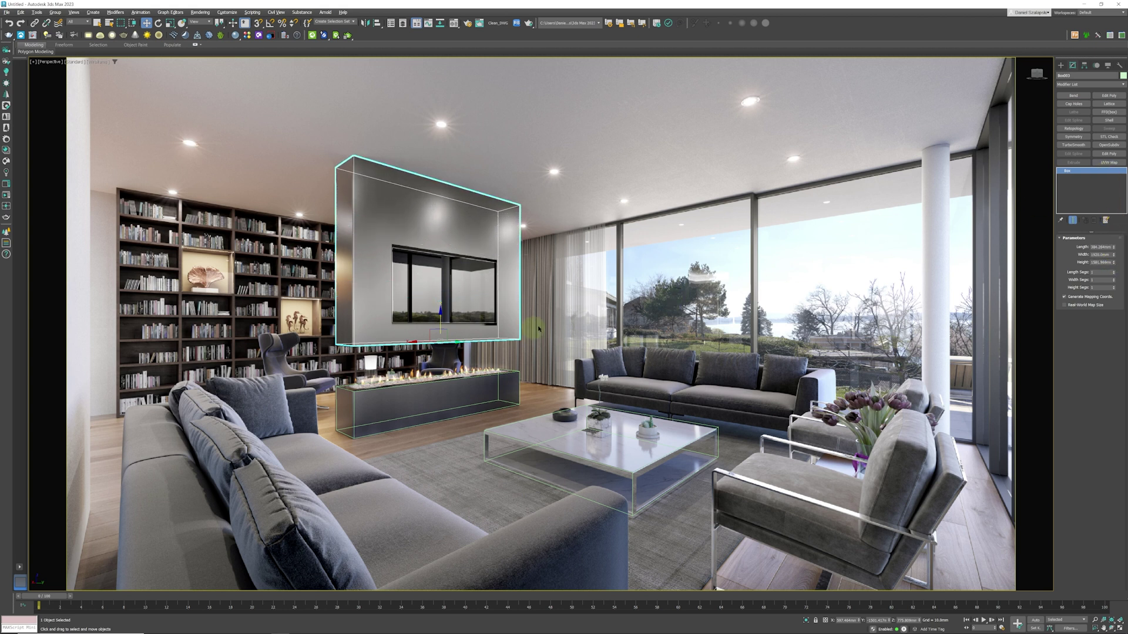
{"action": "left_click", "coordinate": [447, 410], "text": "ctrl"}
{"action": "left_click_drag", "start_coordinate": [426, 331], "coordinate": [426, 332]}
{"action": "left_click", "coordinate": [352, 356]}
{"action": "left_click", "coordinate": [364, 344]}
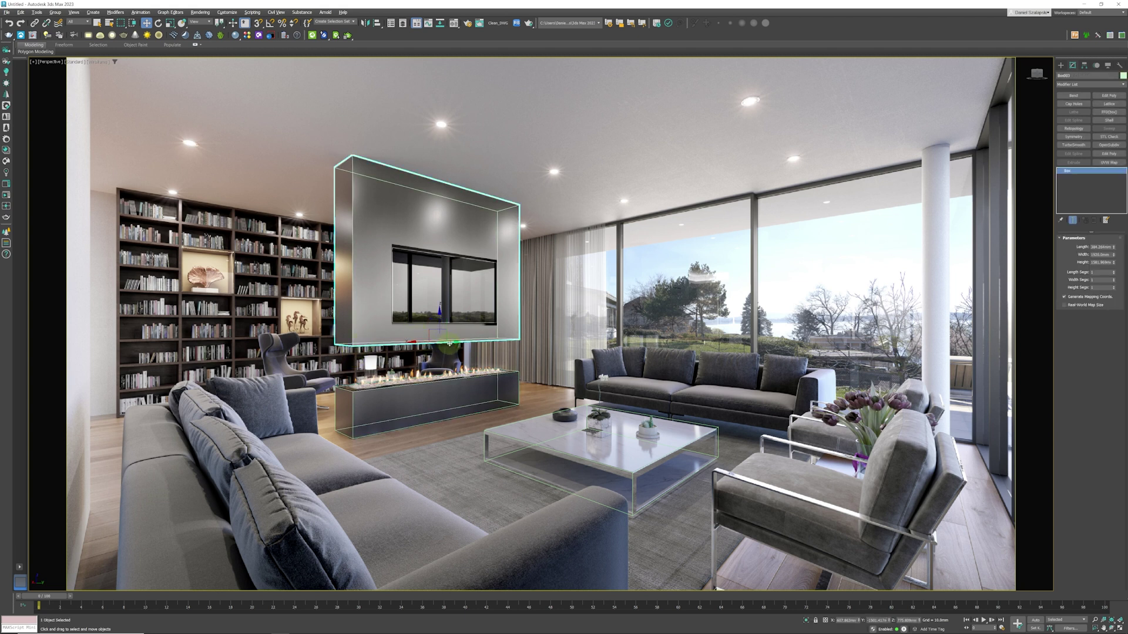
Copy the chimney wall box onto the left bookshelf and lengthen it to about 427 mm
{"action": "key", "text": "ctrl+v"}
{"action": "left_click_drag", "start_coordinate": [364, 344], "coordinate": [348, 346], "text": "shift"}
{"action": "left_click", "coordinate": [567, 355]}
{"action": "left_click_drag", "start_coordinate": [334, 306], "coordinate": [335, 367]}
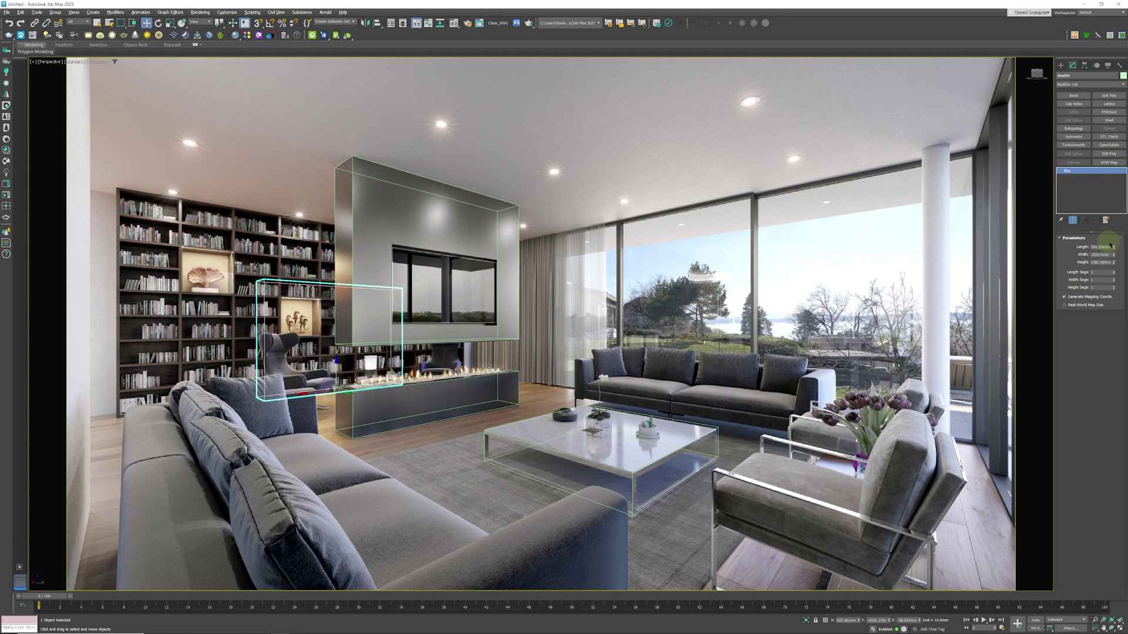
{"action": "left_click_drag", "start_coordinate": [1117, 248], "coordinate": [1111, 215]}
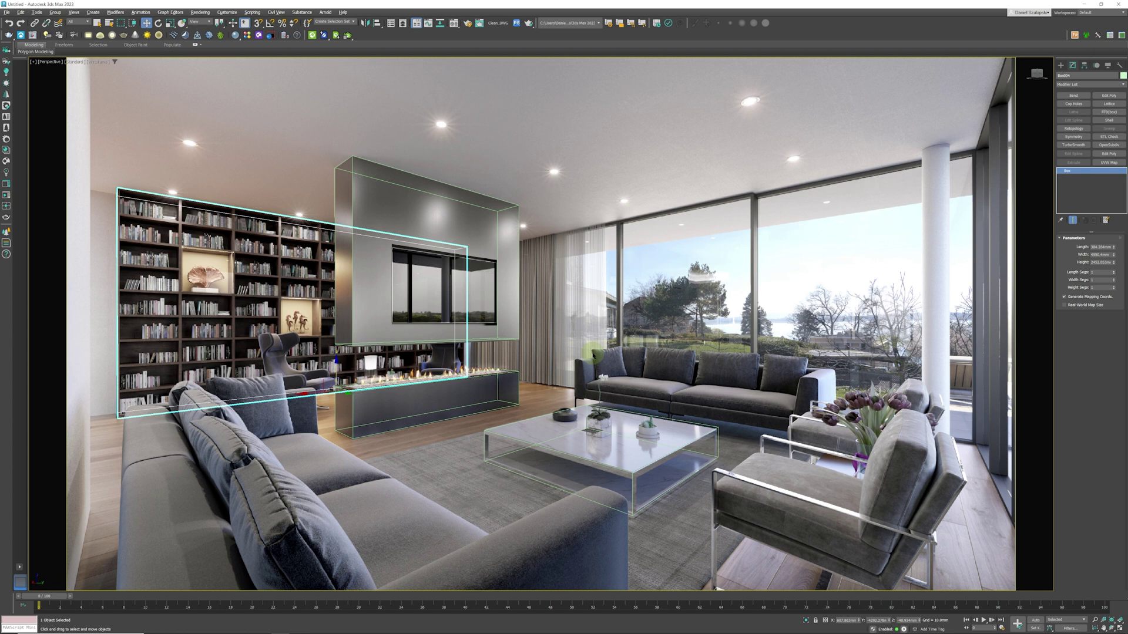
{"action": "key", "text": "F3"}
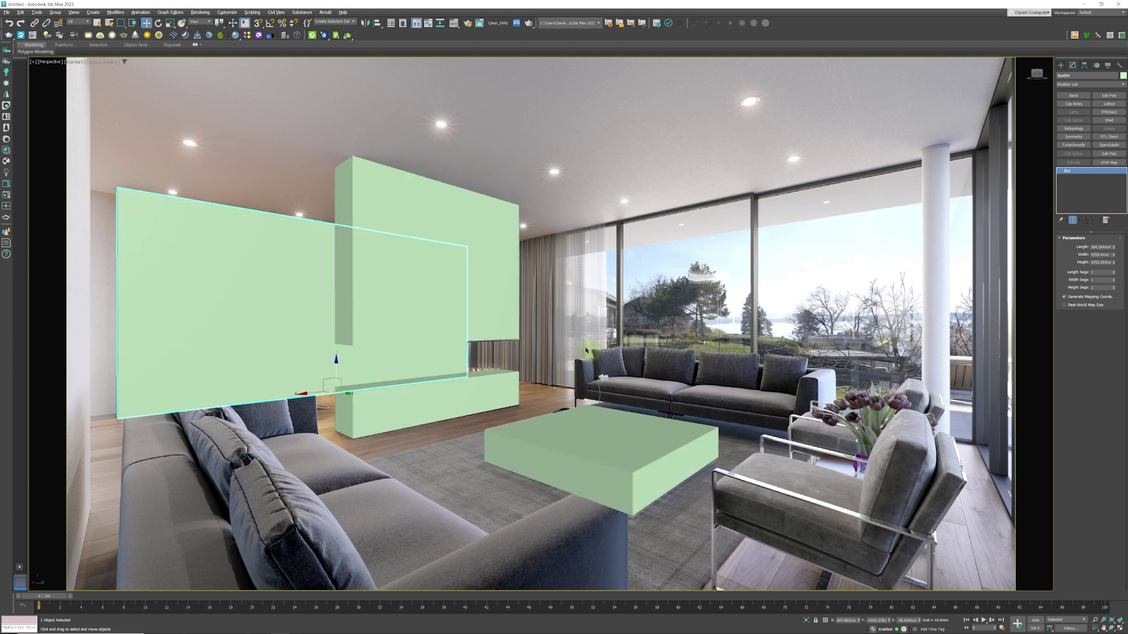
{"action": "left_click", "coordinate": [500, 394]}
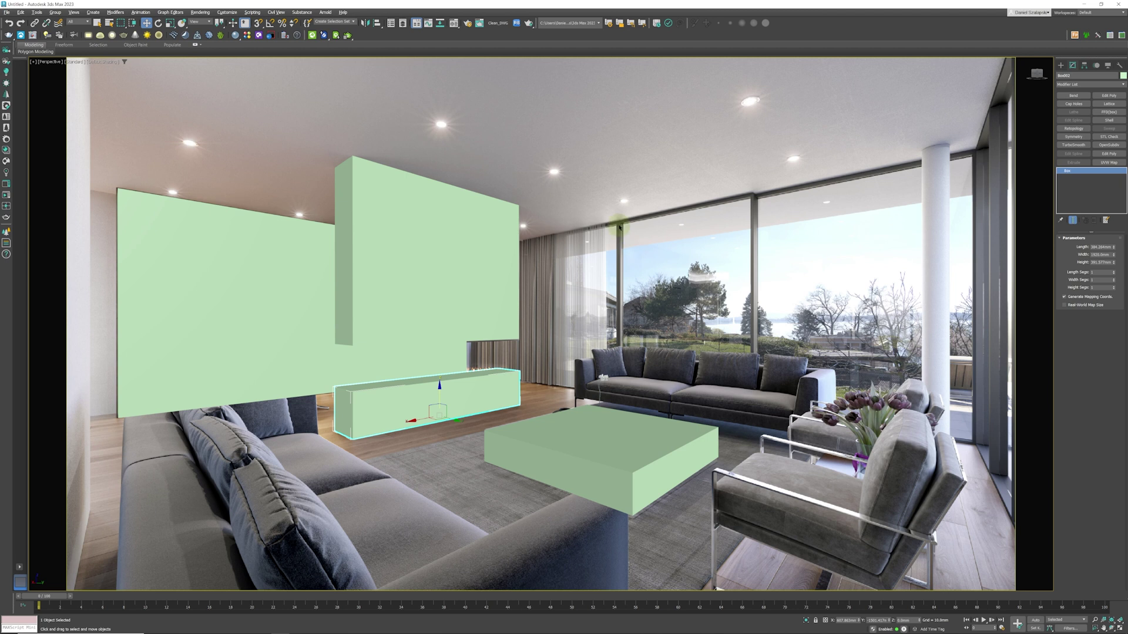
{"action": "key", "text": "F3"}
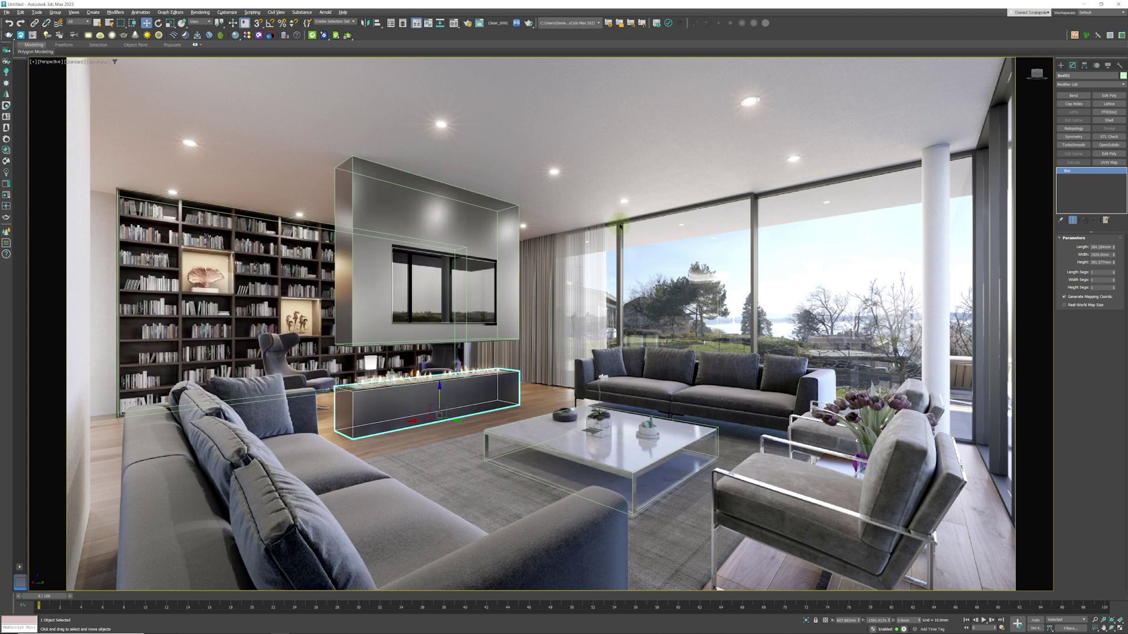
{"action": "key", "text": "F3"}
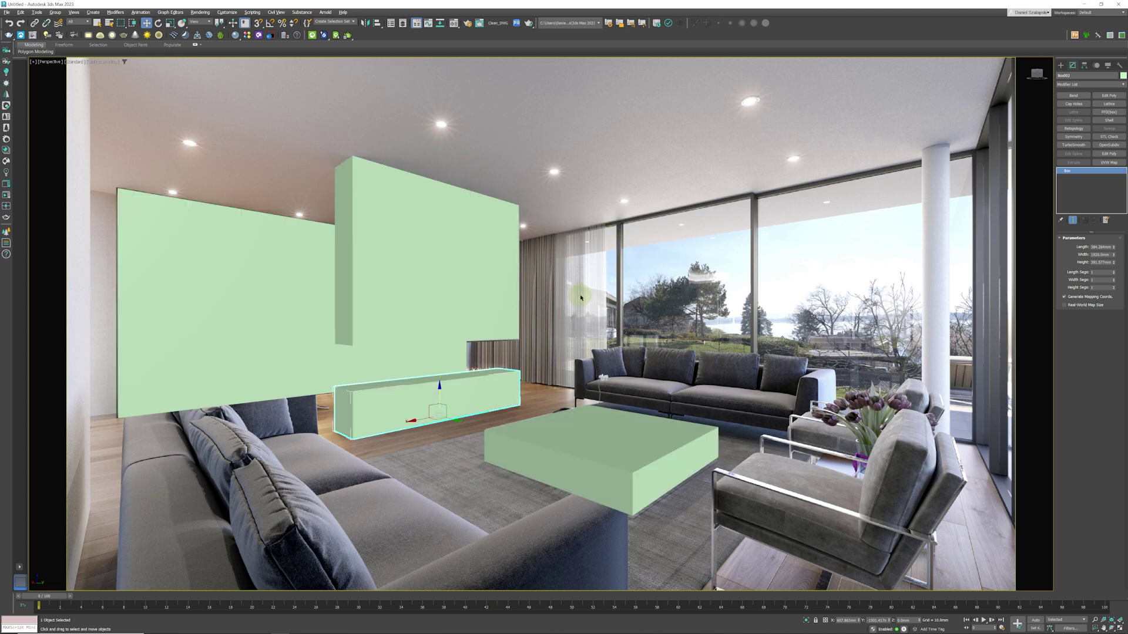
{"action": "key", "text": "F3"}
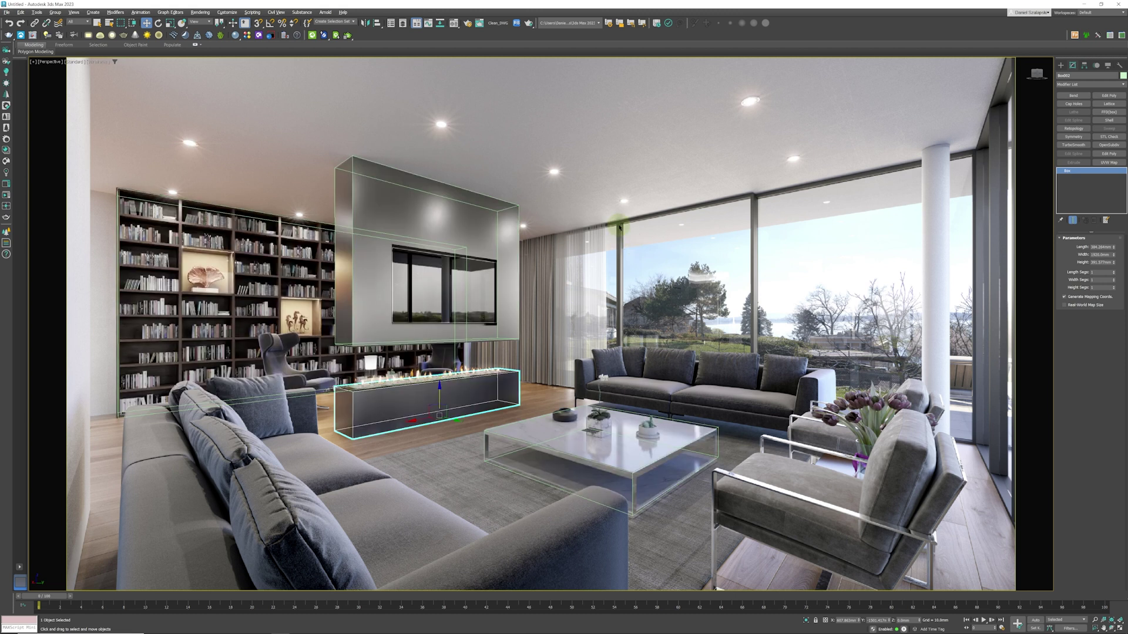